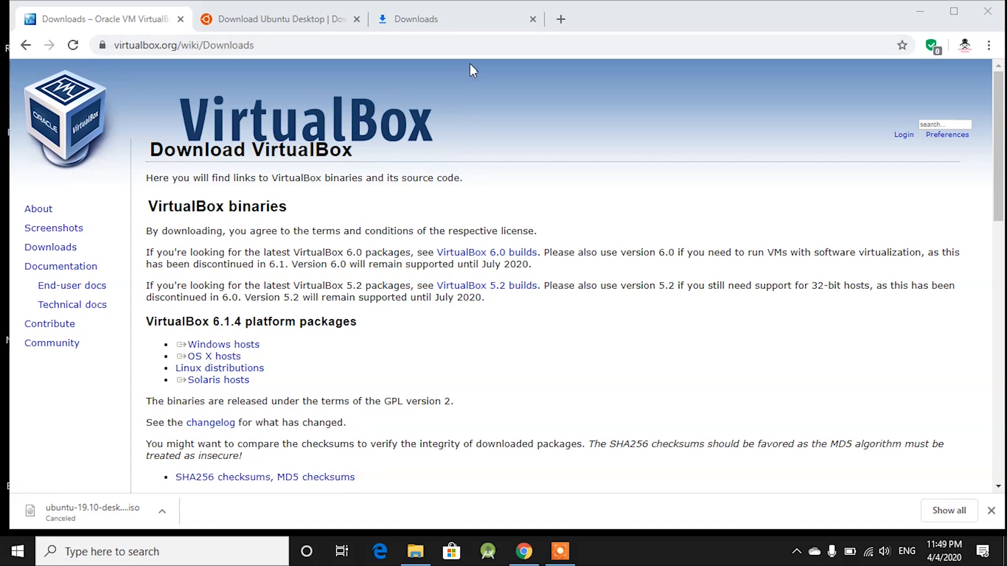
# Locate the downloaded VirtualBox-6.1.4-136177-Win.exe in its folder and run it, accepting the security warning.
pyautogui.click(464, 23)
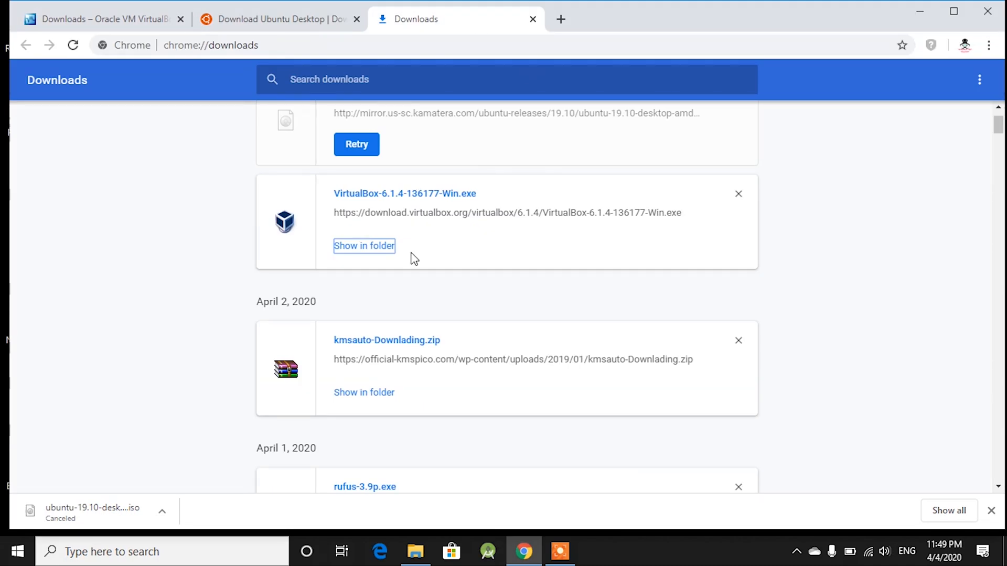
pyautogui.click(387, 247)
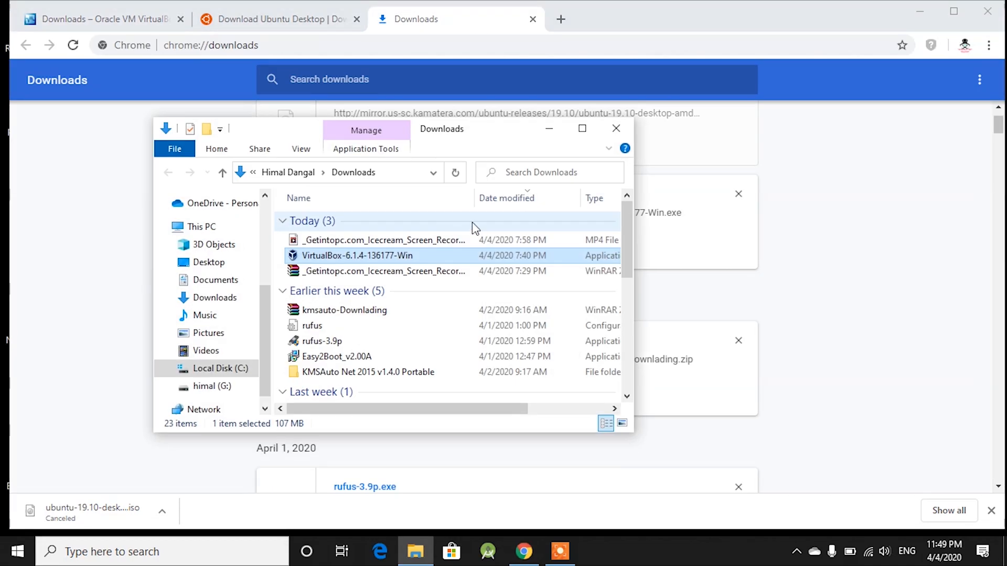
pyautogui.doubleClick(425, 255)
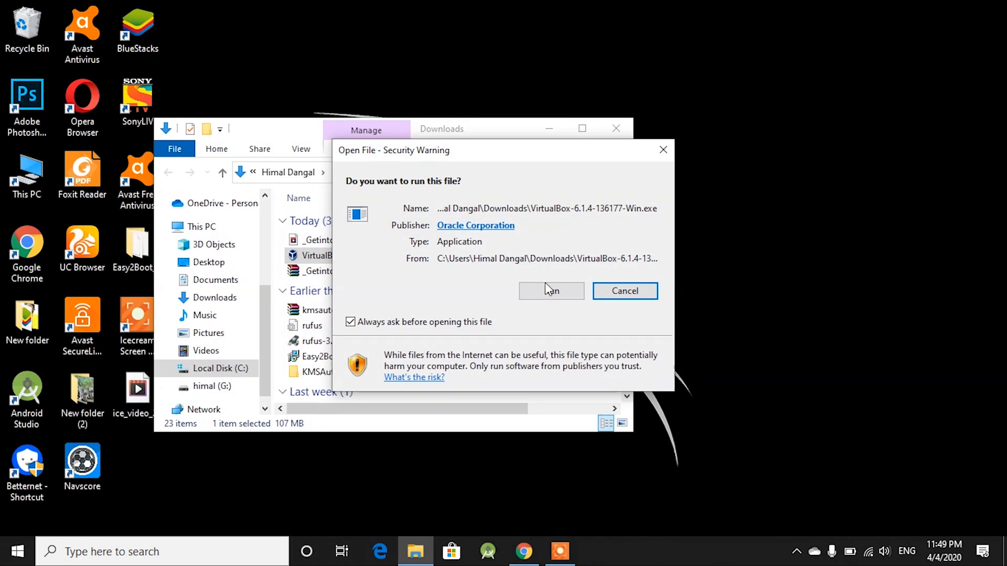
pyautogui.click(549, 290)
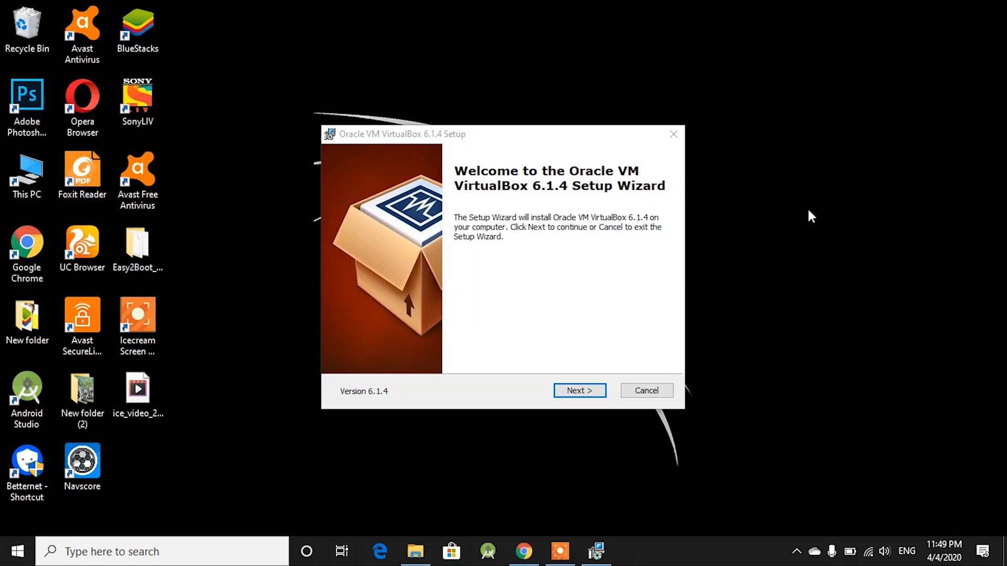
# Start the VirtualBox 6.1.4 installation with the default features, location and shortcut options, accepting the network interface reset.
pyautogui.click(573, 393)
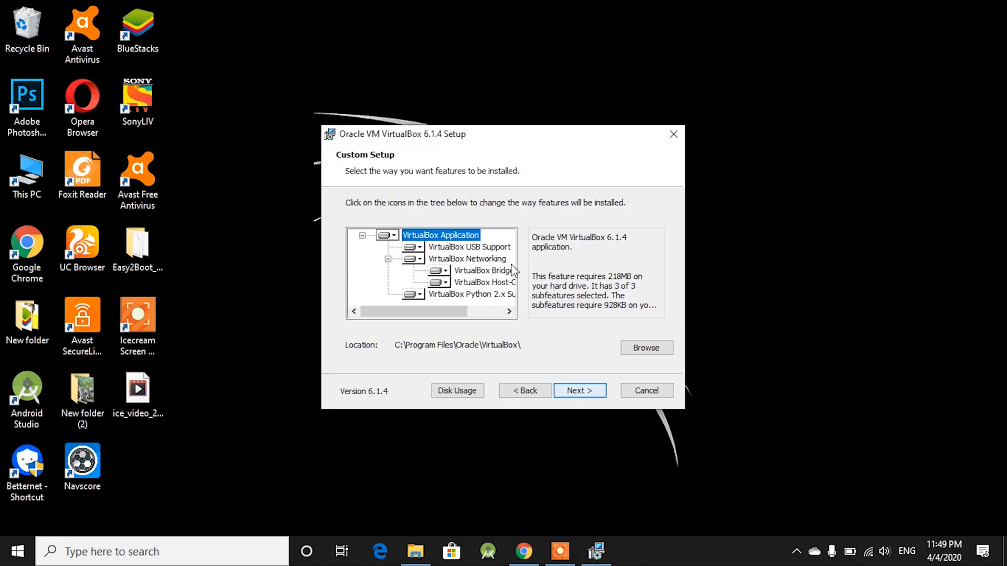
pyautogui.click(580, 393)
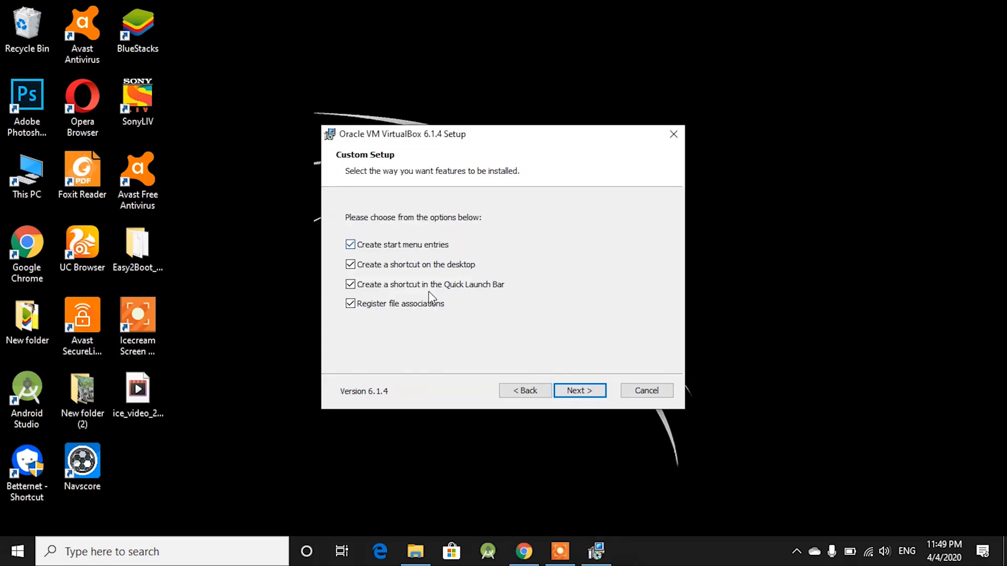
pyautogui.click(591, 395)
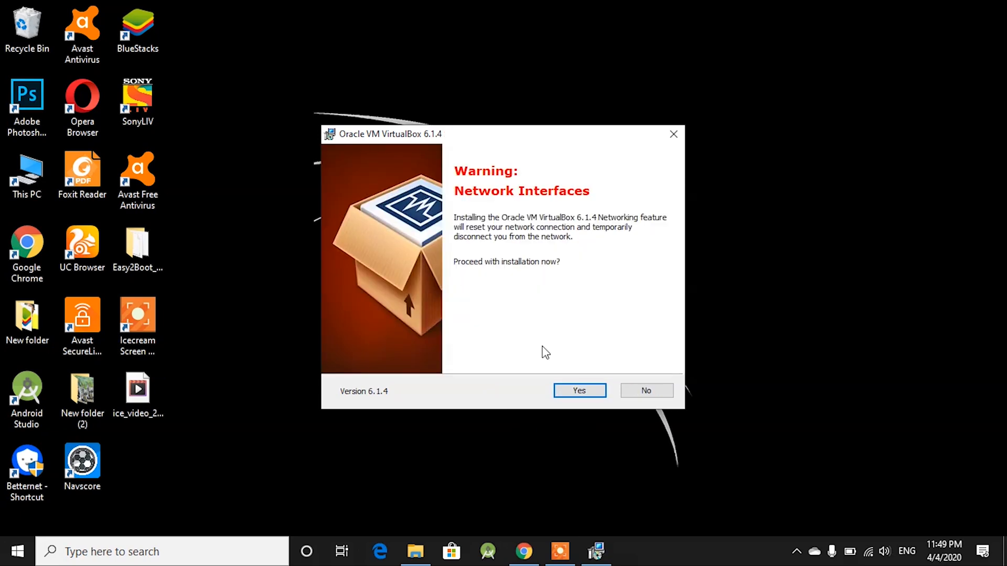
pyautogui.click(573, 392)
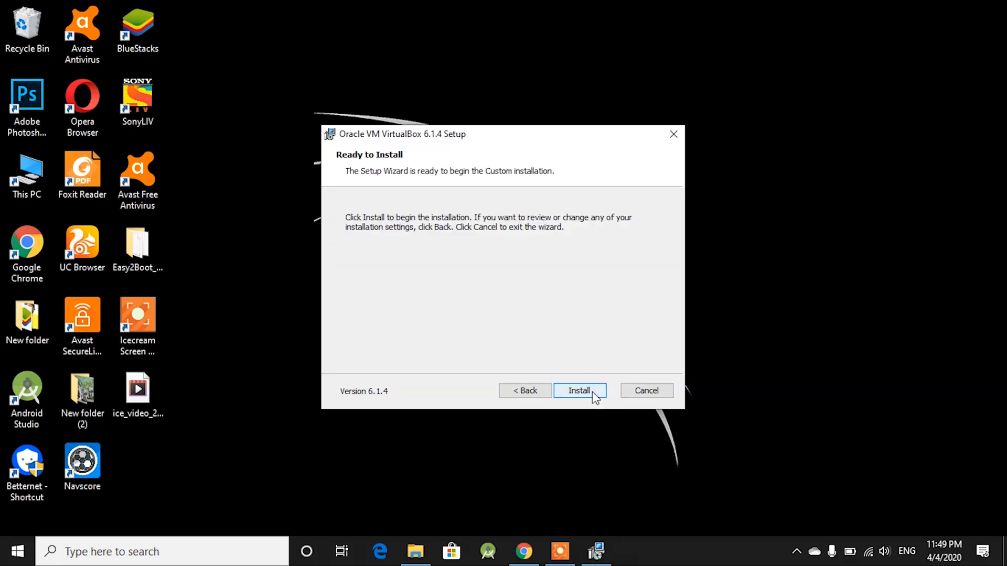
pyautogui.click(592, 393)
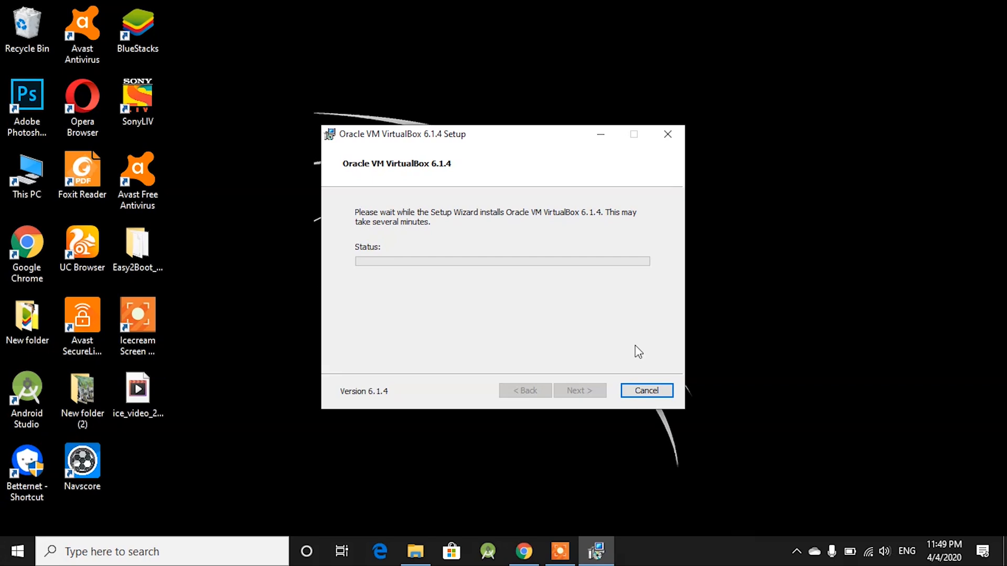
# Switch to Chrome and examine the Ubuntu Desktop download page for the offered releases and recommended system requirements.
pyautogui.click(527, 551)
pyautogui.click(310, 24)
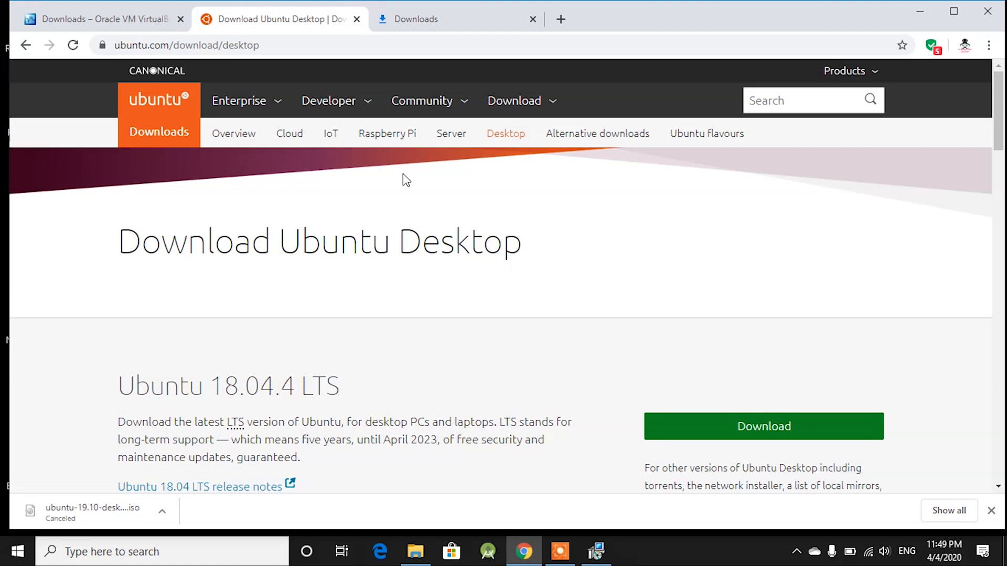
pyautogui.click(295, 46)
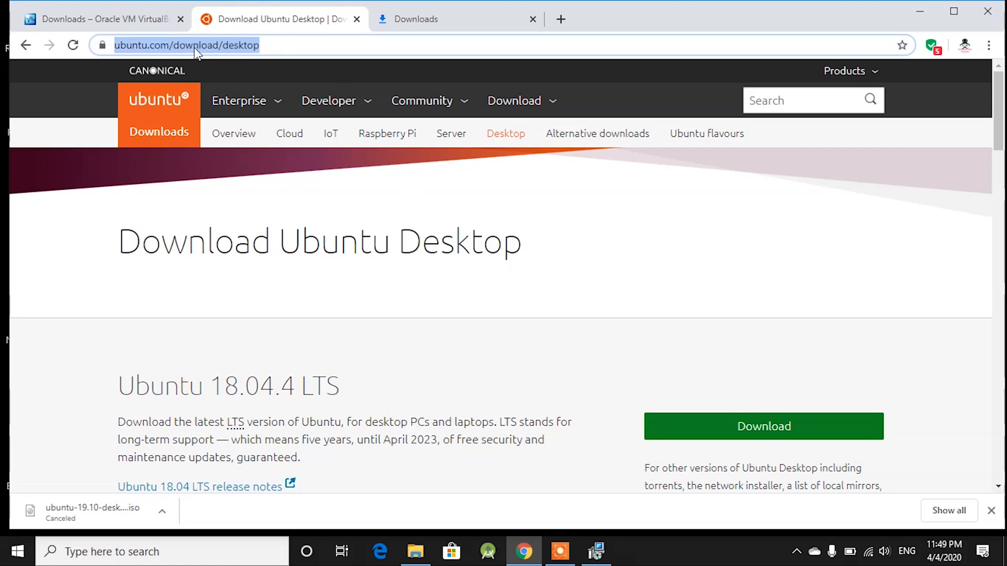
pyautogui.scroll(-4, 341, 262)
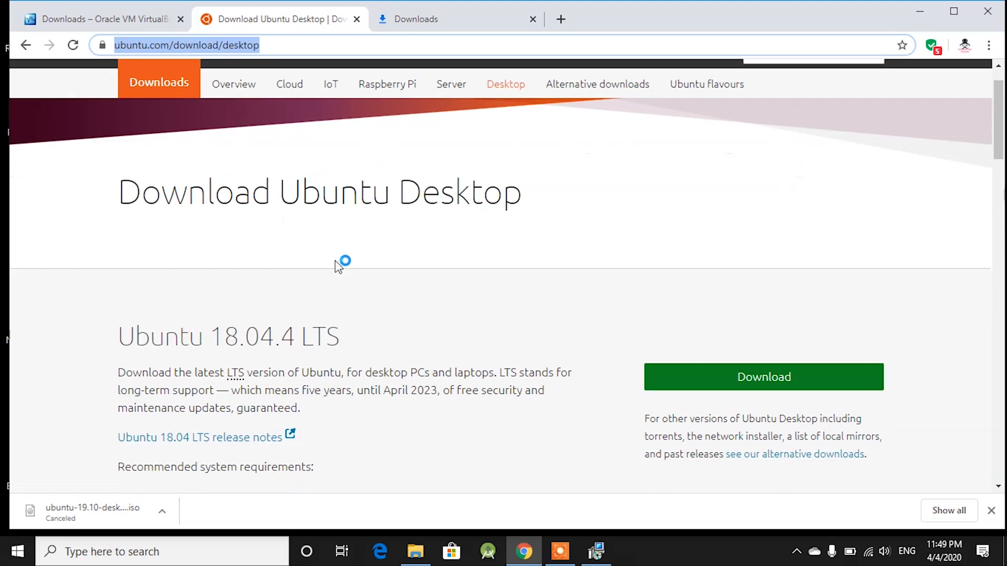
pyautogui.scroll(-4, 340, 264)
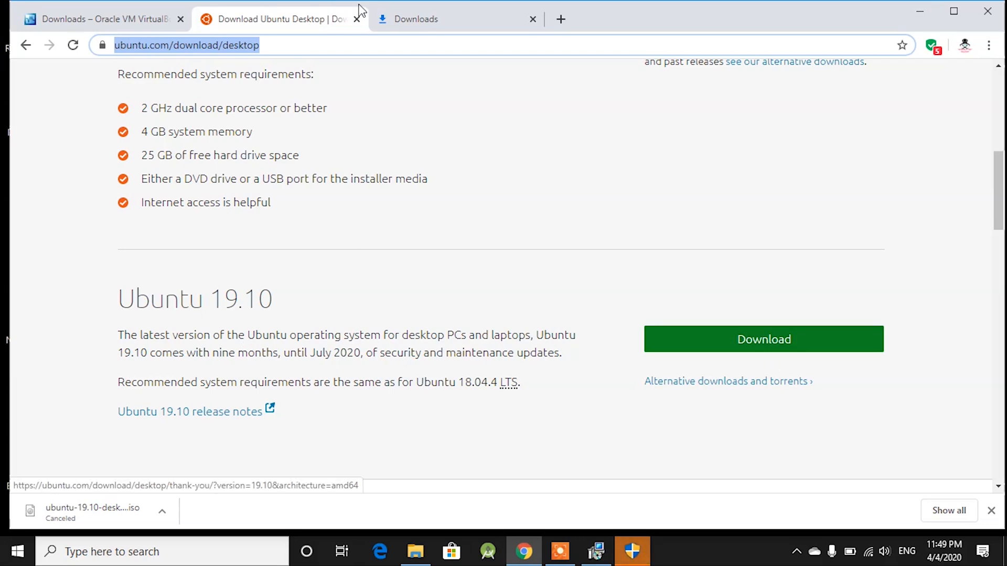
pyautogui.click(435, 27)
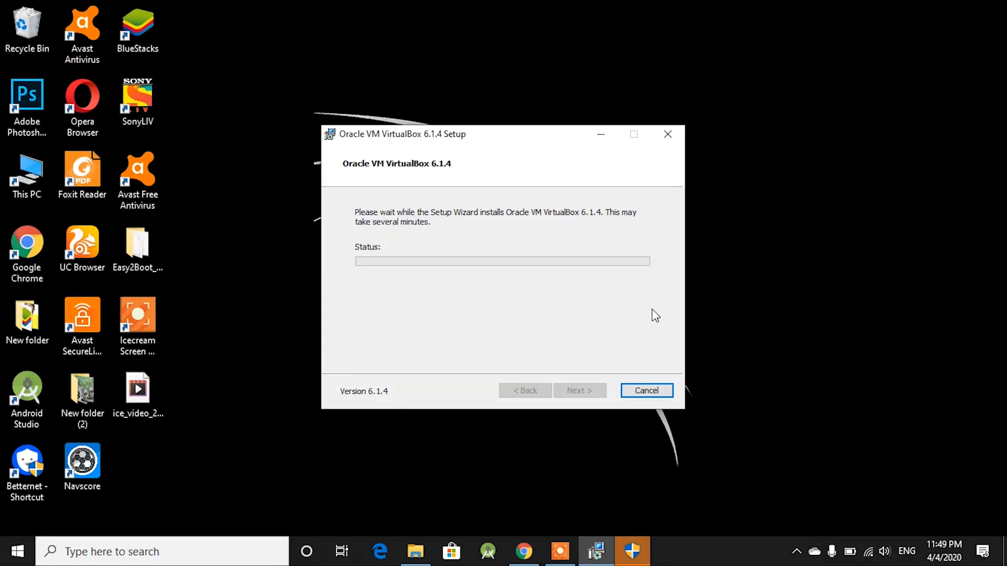
# Authorize and finish the VirtualBox setup without starting the program, declining the immediate system restart.
pyautogui.click(640, 563)
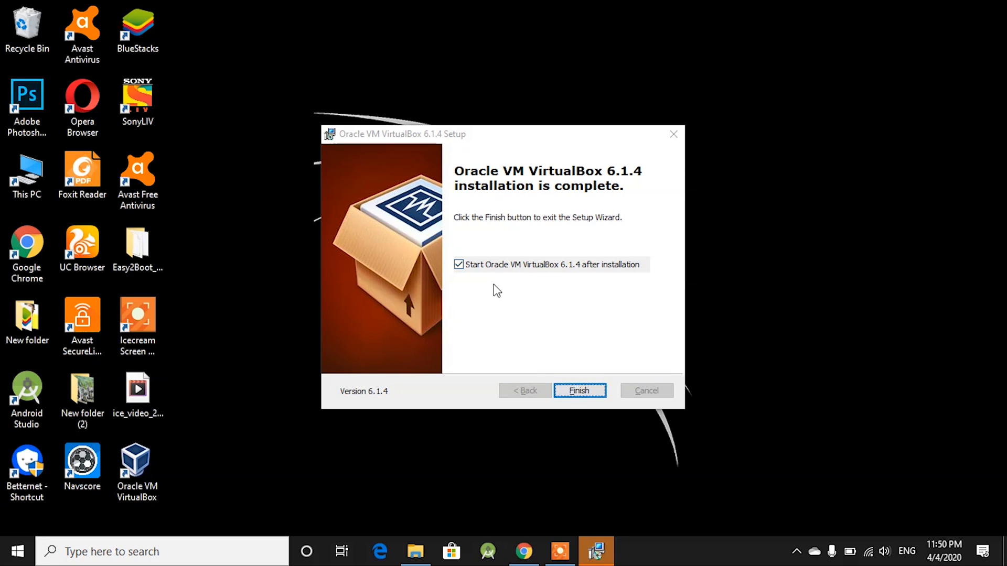
pyautogui.click(497, 267)
pyautogui.click(584, 395)
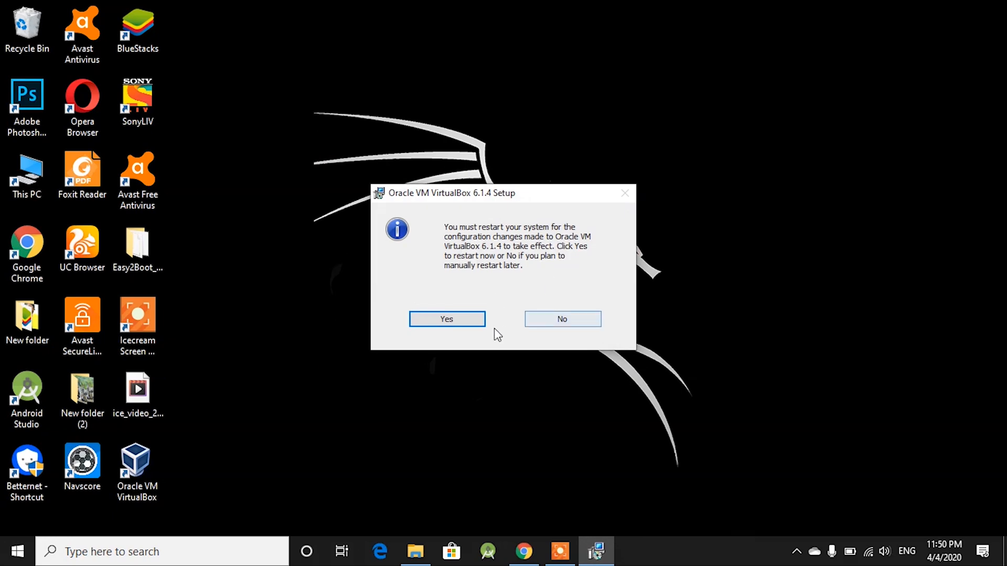
pyautogui.click(543, 323)
pyautogui.rightClick(606, 255)
pyautogui.click(606, 255)
pyautogui.rightClick(606, 254)
pyautogui.click(632, 300)
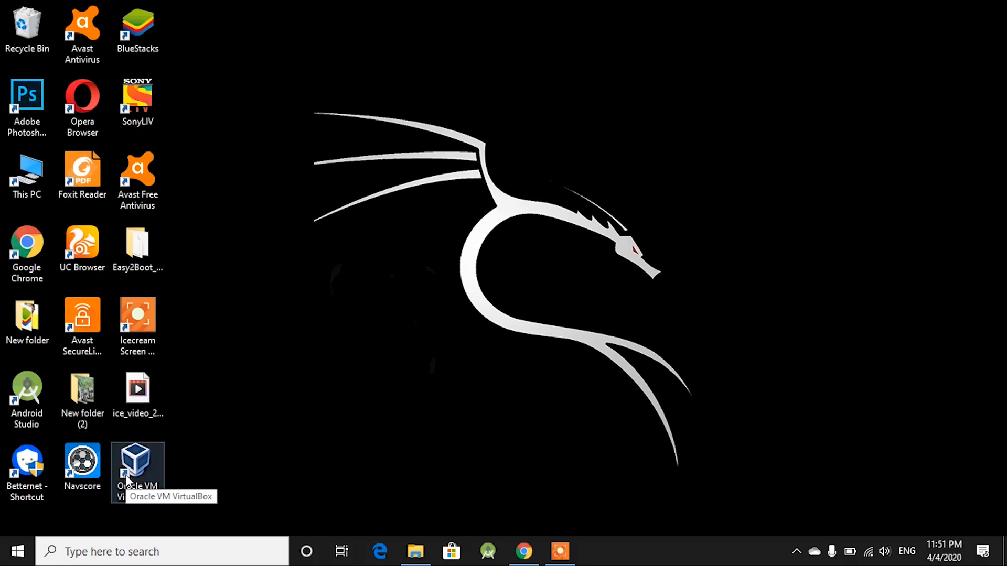
# Open Oracle VM VirtualBox and start a new virtual machine named ubuntu, with type Linux and version Ubuntu (64-bit).
pyautogui.doubleClick(125, 474)
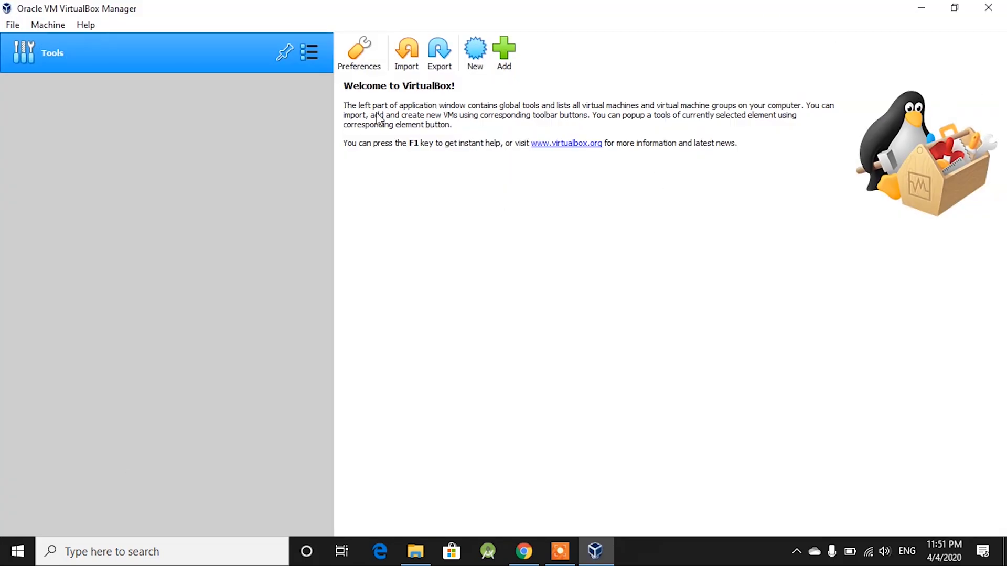
pyautogui.click(477, 60)
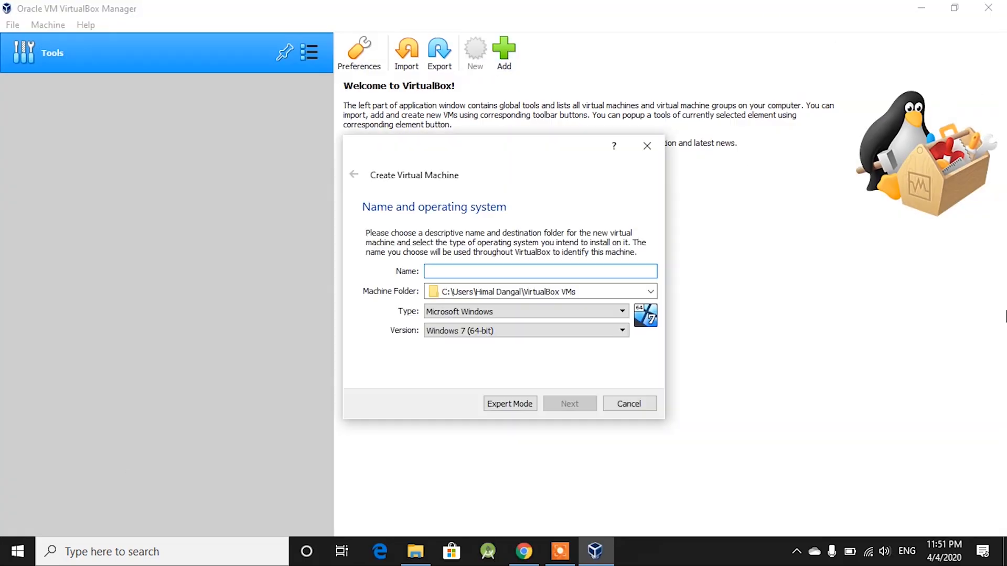
pyautogui.write('u')
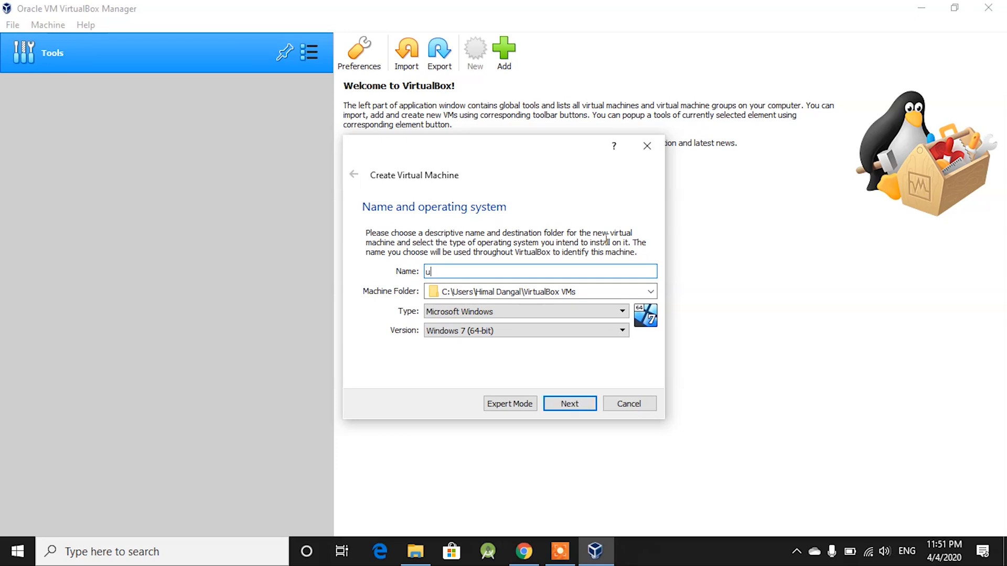
pyautogui.write('buntu')
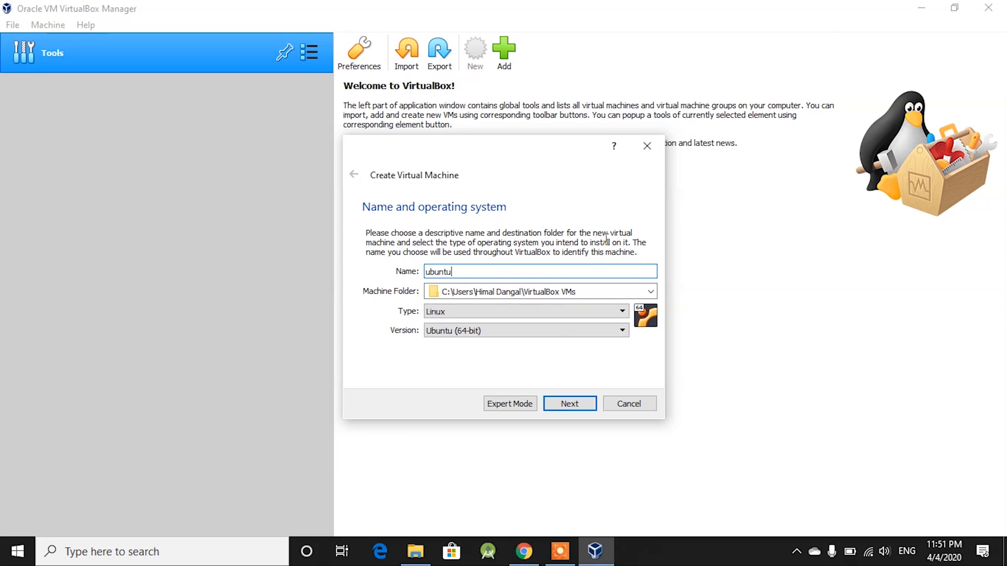
pyautogui.click(548, 313)
pyautogui.click(480, 333)
pyautogui.click(480, 331)
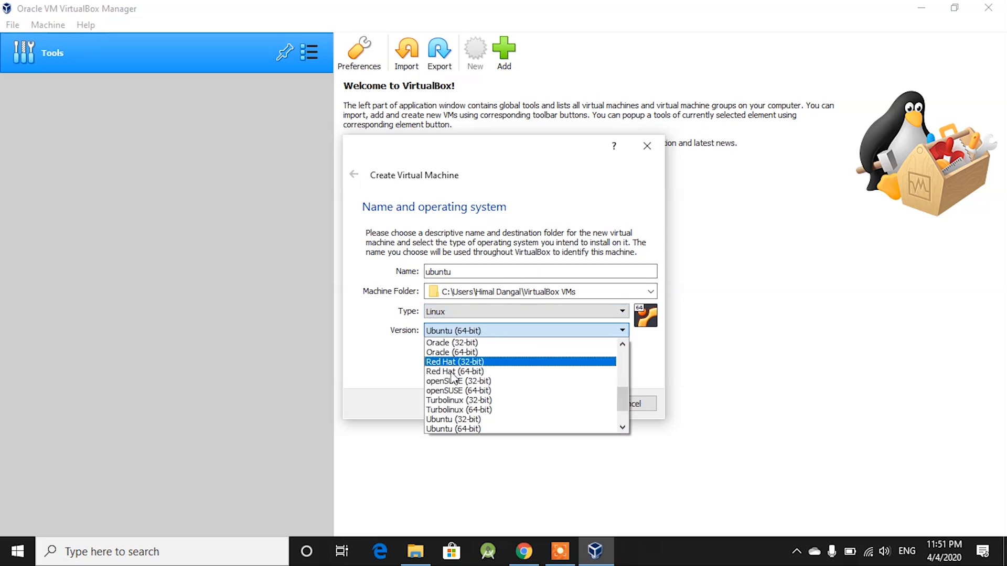
pyautogui.click(455, 429)
pyautogui.click(566, 408)
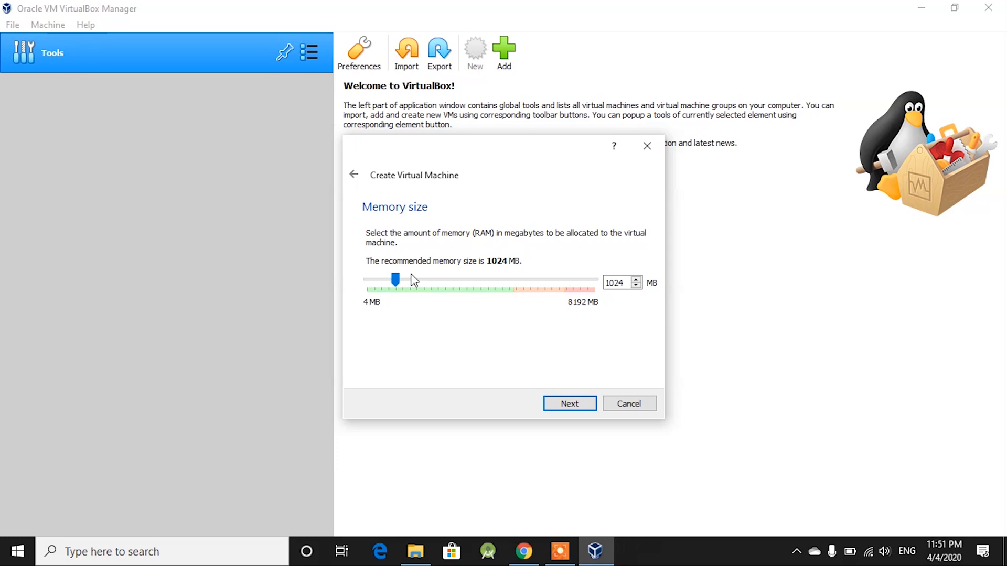
# Set the new virtual machine's memory size to 2048 MB and continue to the hard disk options.
pyautogui.moveTo(399, 280); pyautogui.dragTo(418, 283)
pyautogui.moveTo(419, 278); pyautogui.dragTo(426, 287)
pyautogui.click(570, 404)
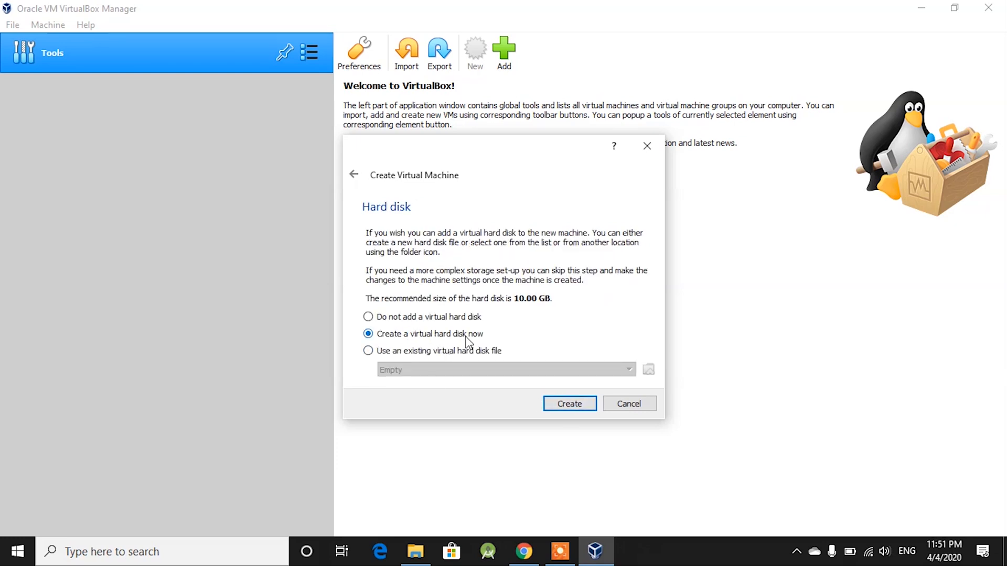
# Create a dynamically allocated VDI virtual hard disk of 20.13 GB for the ubuntu machine.
pyautogui.click(570, 404)
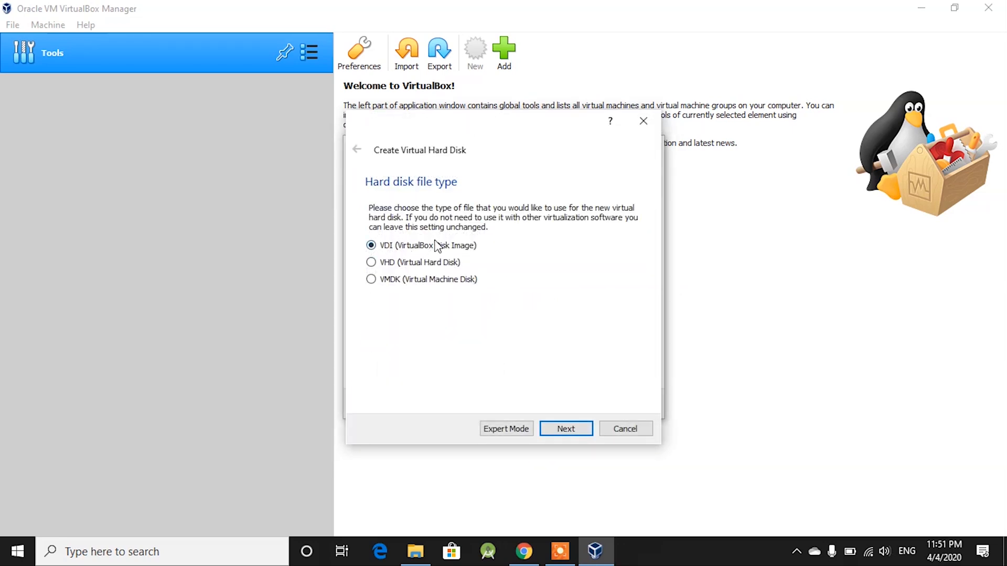
pyautogui.click(588, 426)
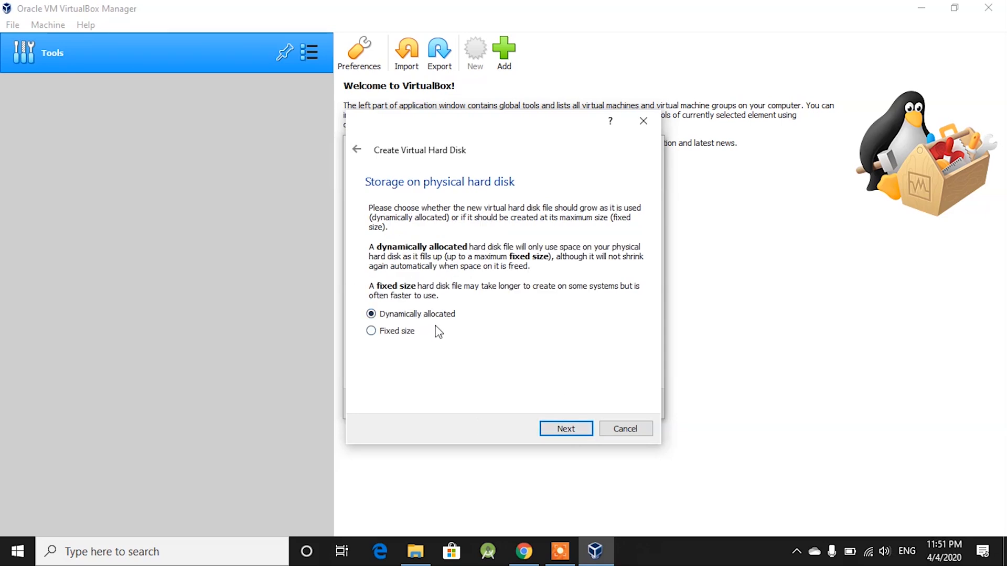
pyautogui.click(564, 428)
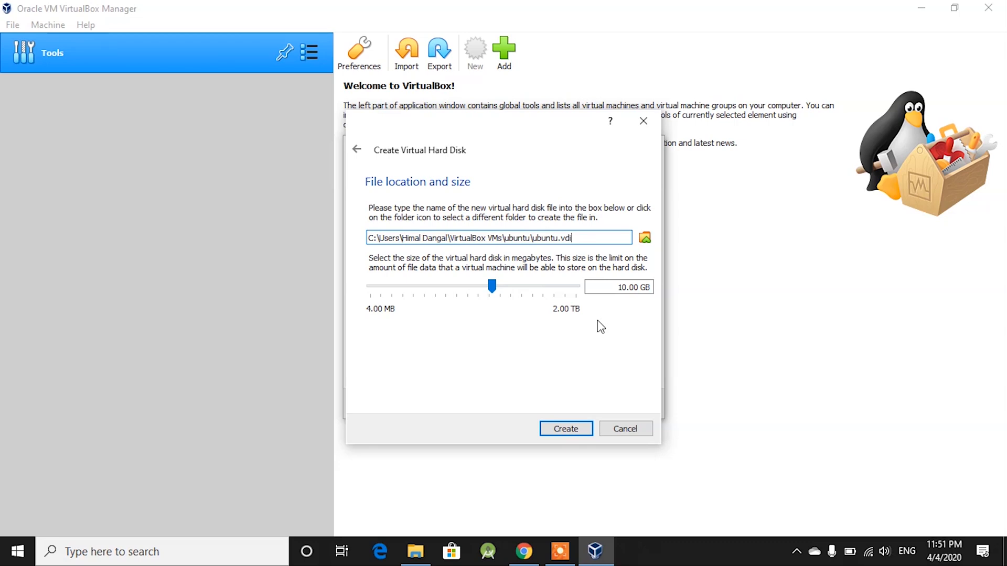
pyautogui.moveTo(491, 287)
pyautogui.mouseDown()
pyautogui.moveTo(511, 296)
pyautogui.moveTo(502, 302)
pyautogui.mouseUp()
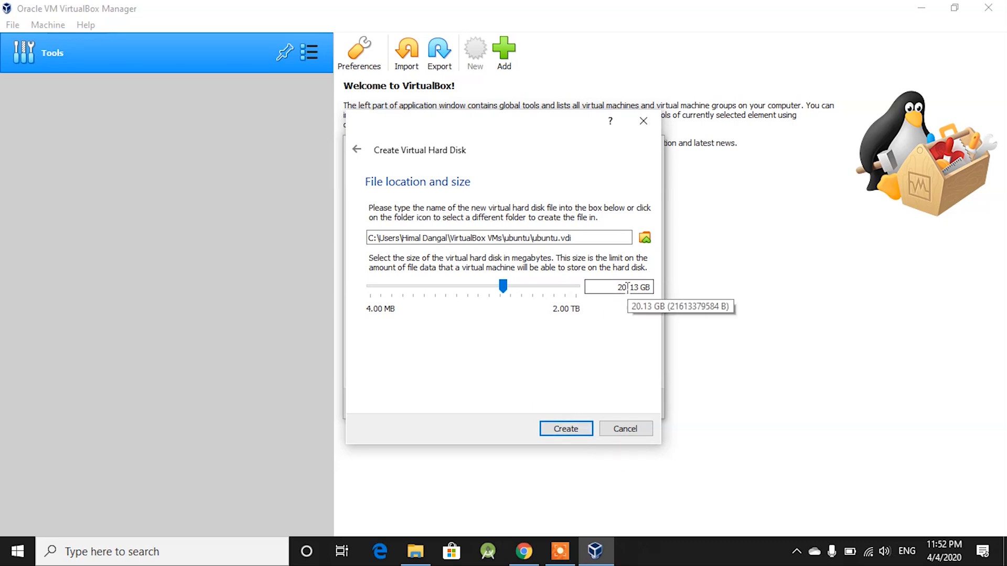
pyautogui.click(583, 436)
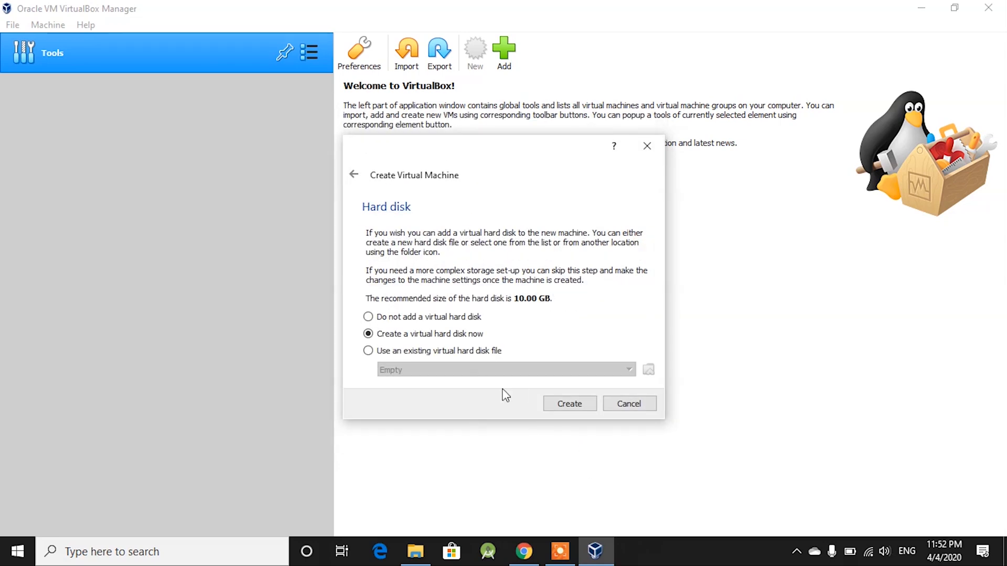
pyautogui.click(572, 403)
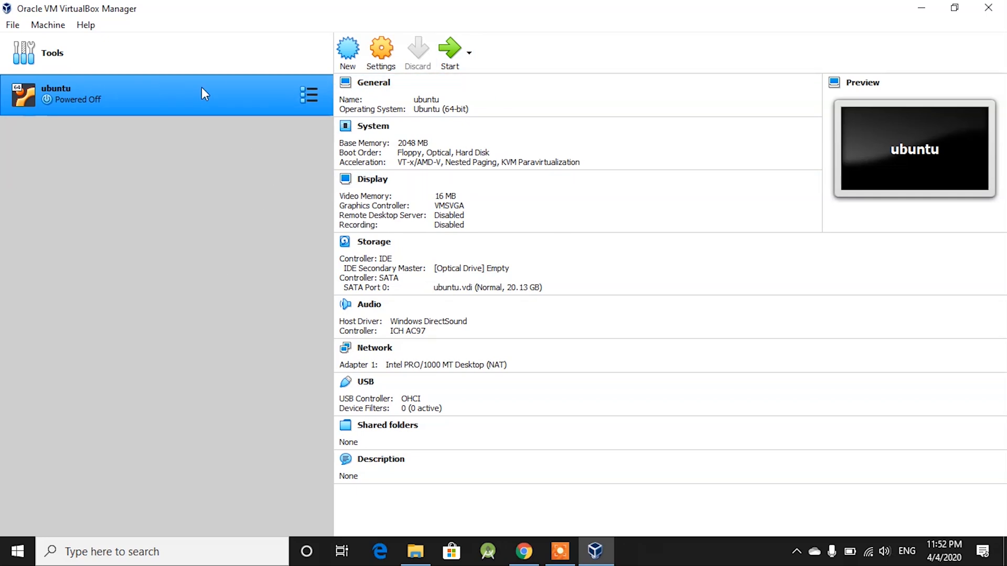
# Set both Shared Clipboard and Drag'n'Drop to Bidirectional in the ubuntu machine's advanced general settings.
pyautogui.click(384, 54)
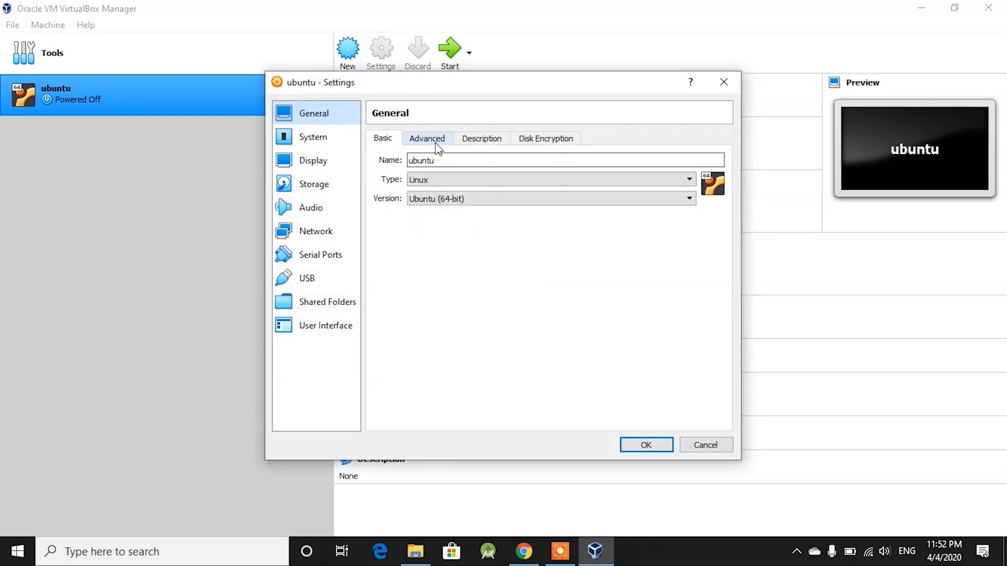
pyautogui.click(425, 138)
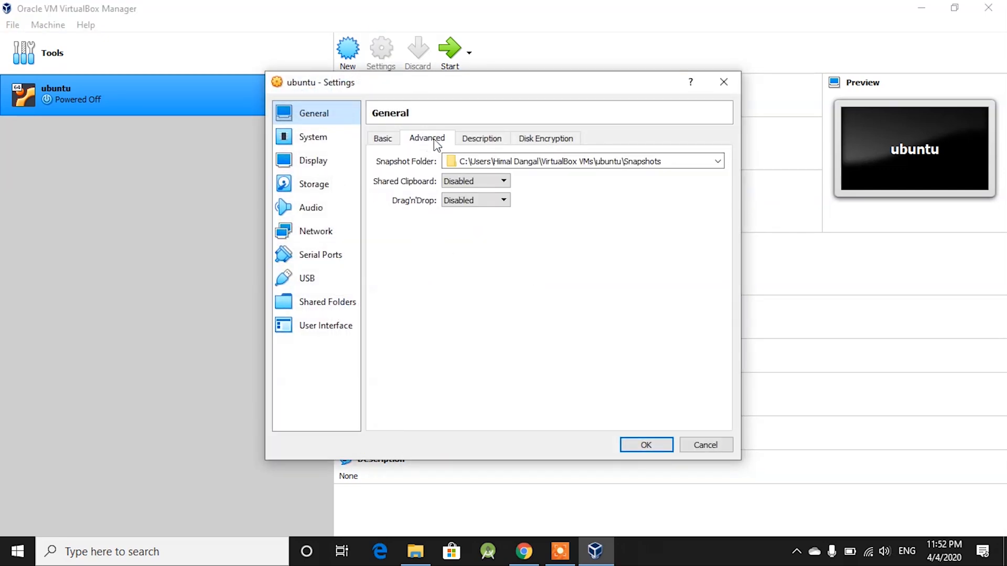
pyautogui.click(464, 183)
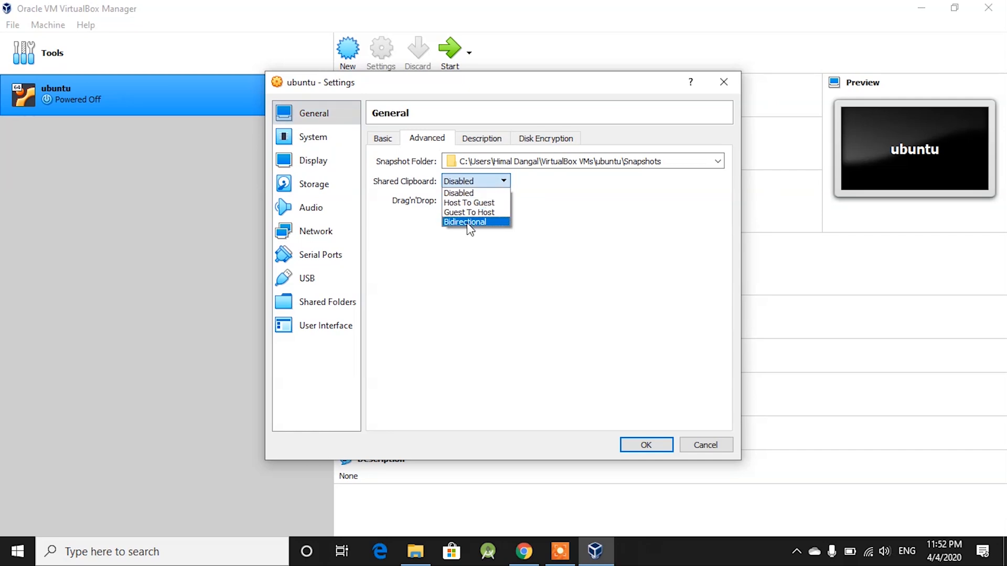
pyautogui.click(467, 223)
pyautogui.click(472, 201)
pyautogui.click(475, 243)
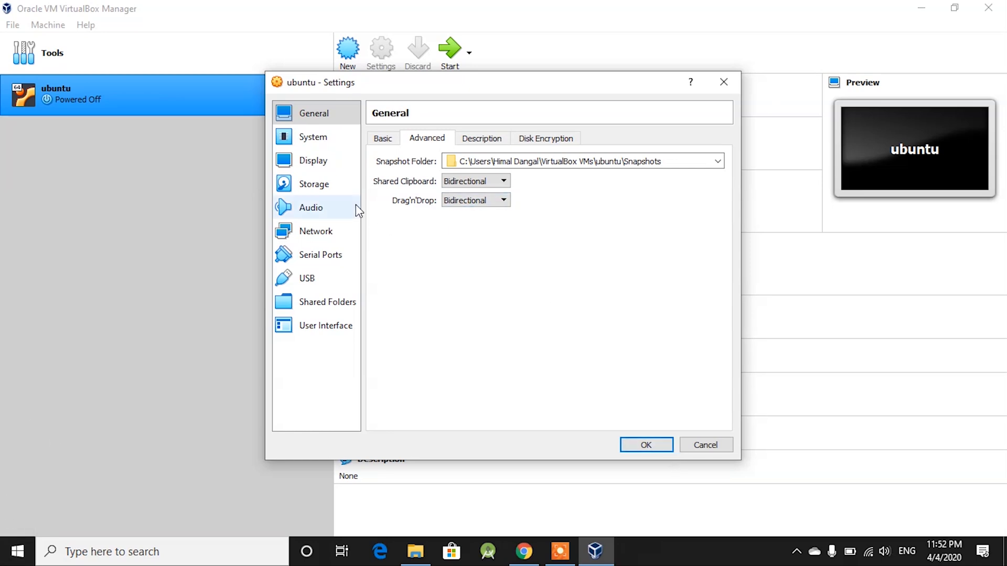
# Set the ubuntu machine's processor count to 2 and its video memory to 128 MB.
pyautogui.click(335, 141)
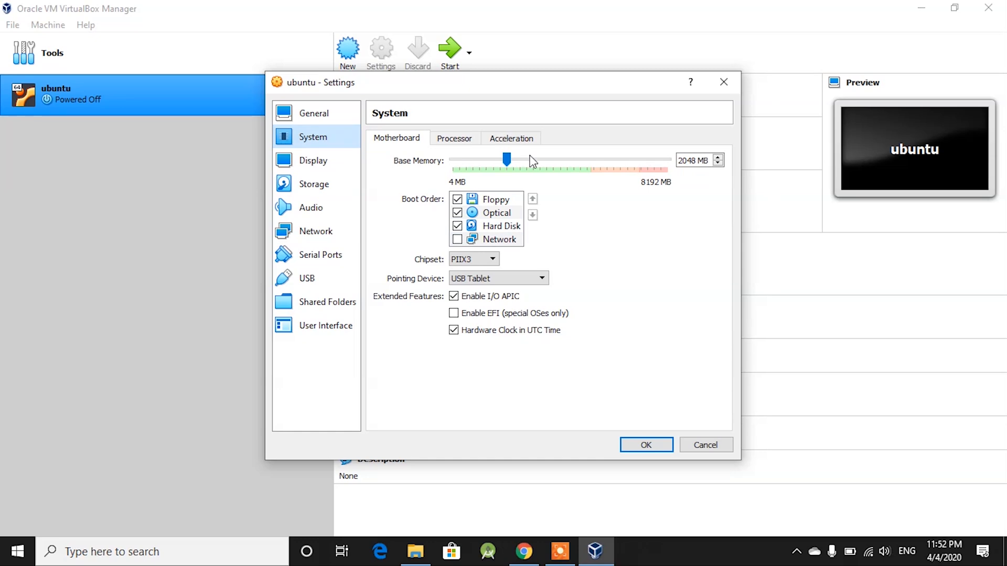
pyautogui.click(454, 140)
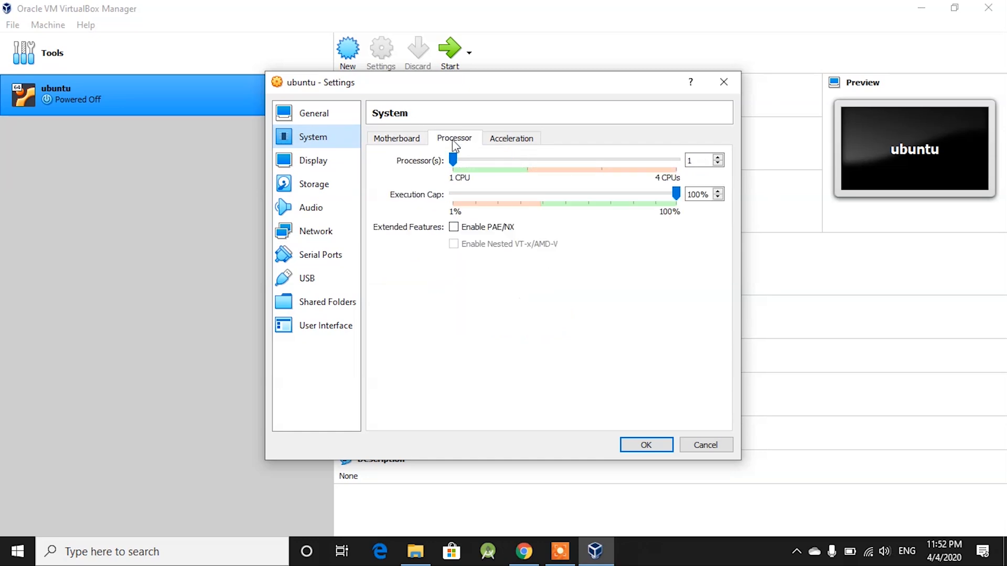
pyautogui.click(458, 158)
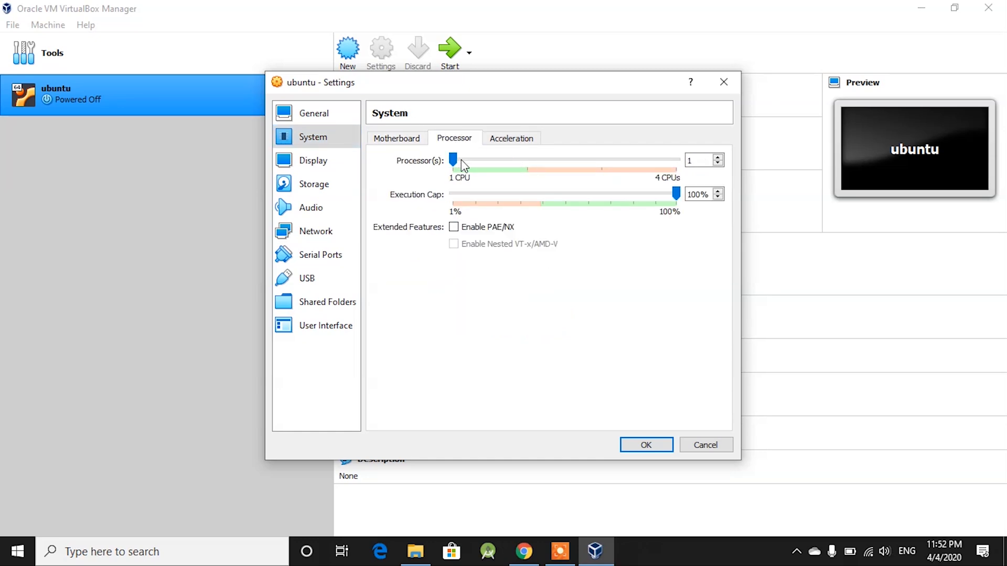
pyautogui.click(491, 157)
pyautogui.click(322, 165)
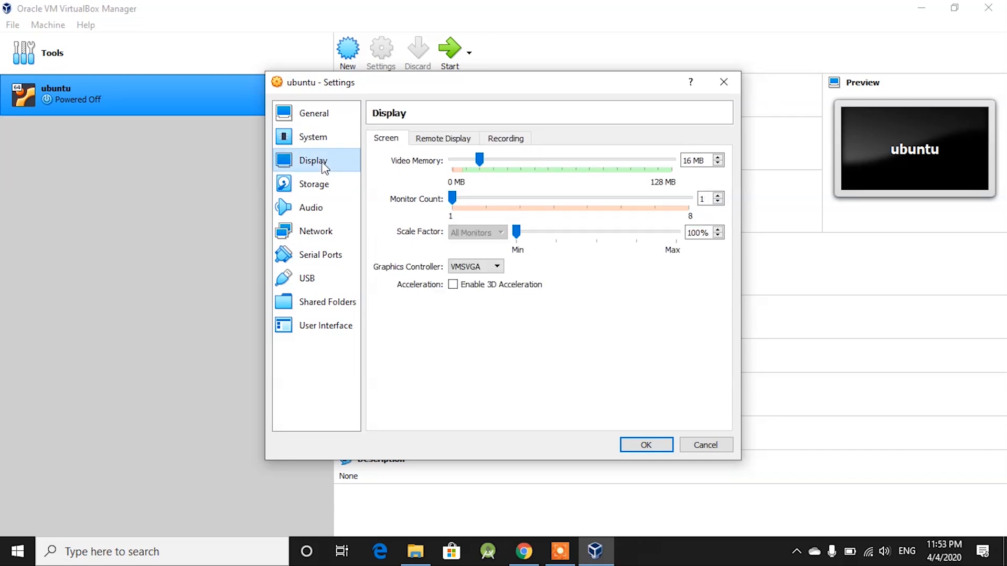
pyautogui.moveTo(483, 164); pyautogui.dragTo(672, 162)
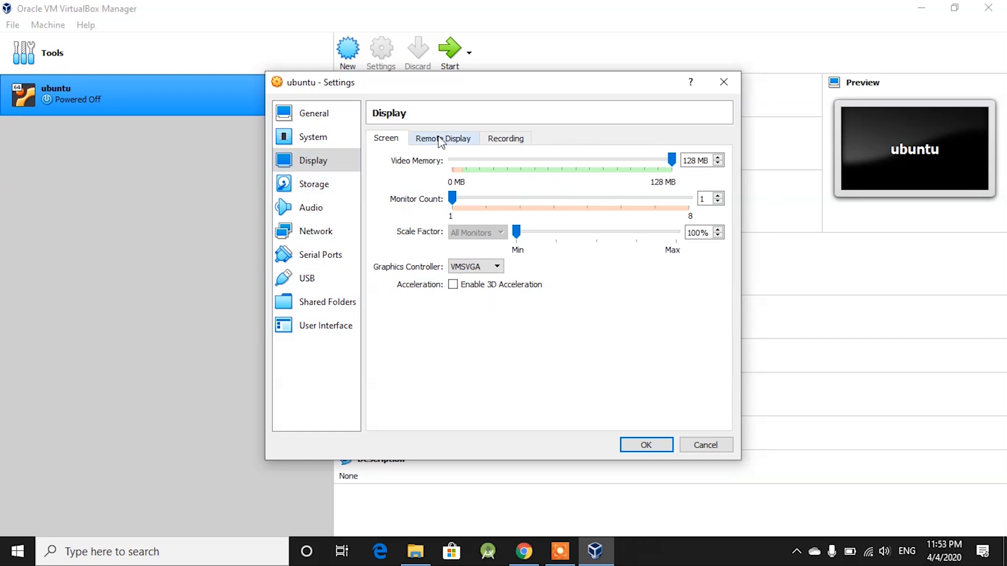
# Attach the ubuntu-19.10-desktop-amd64 disc image from drive G to the empty IDE optical drive and save the machine settings.
pyautogui.click(337, 188)
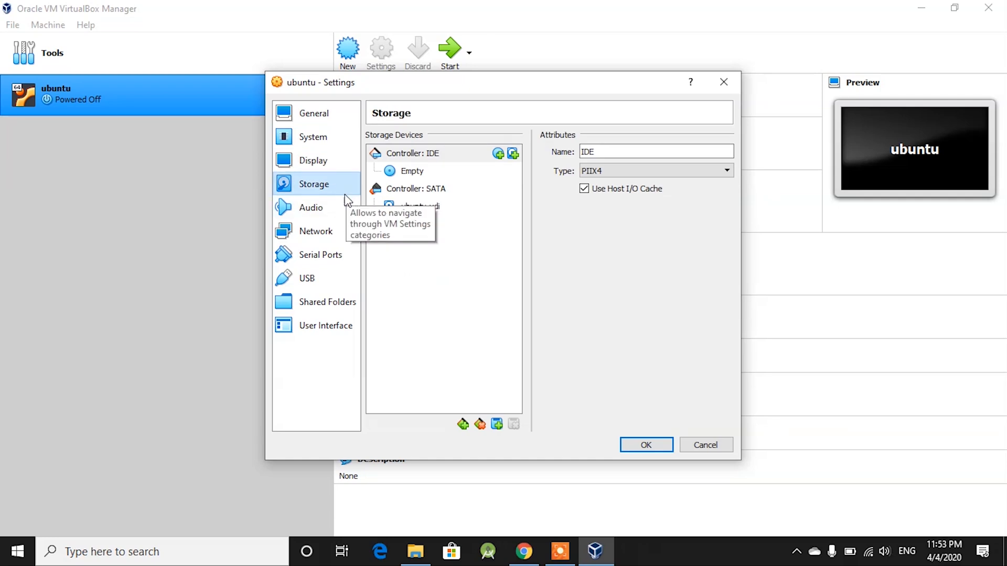
pyautogui.click(413, 173)
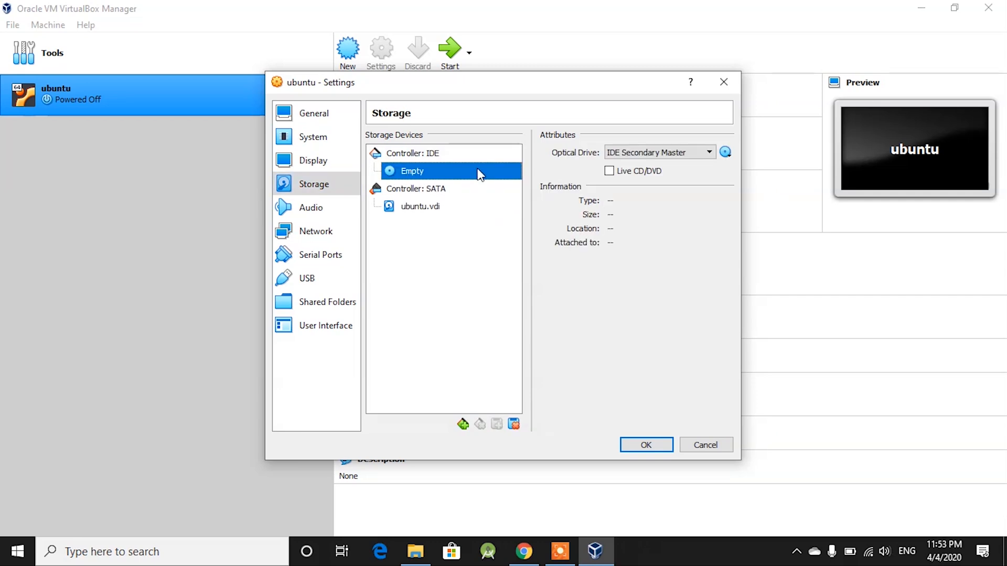
pyautogui.click(726, 153)
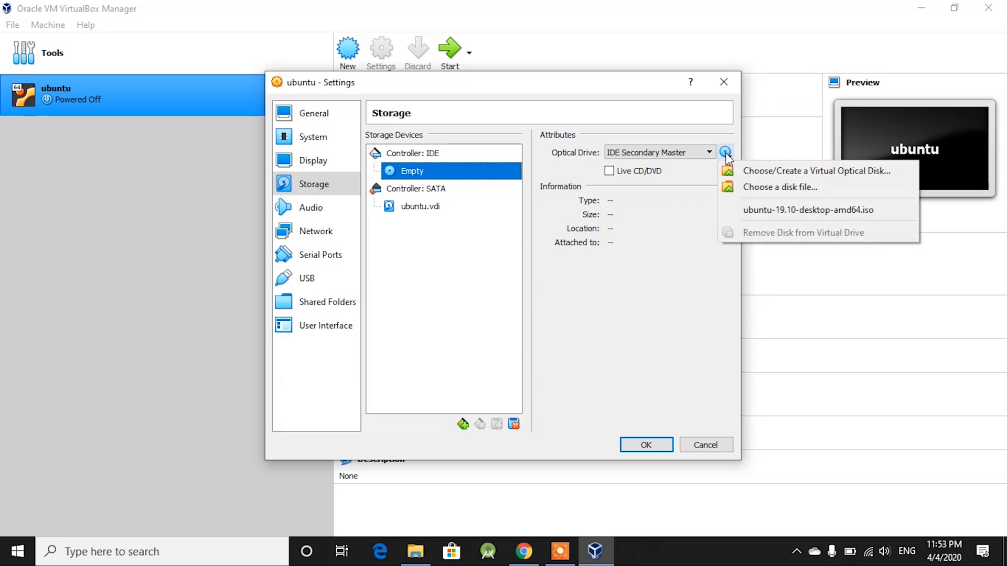
pyautogui.click(754, 173)
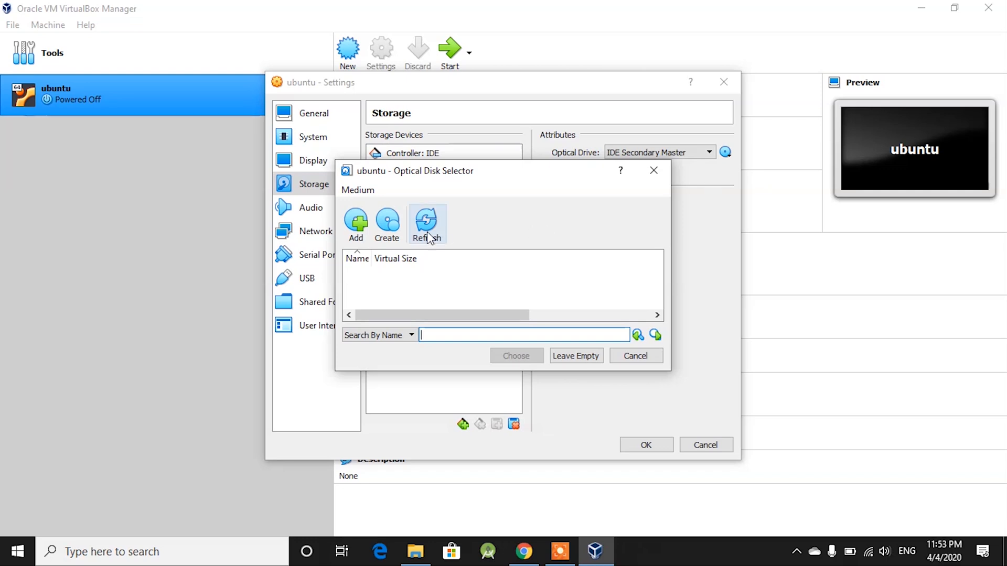
pyautogui.click(364, 225)
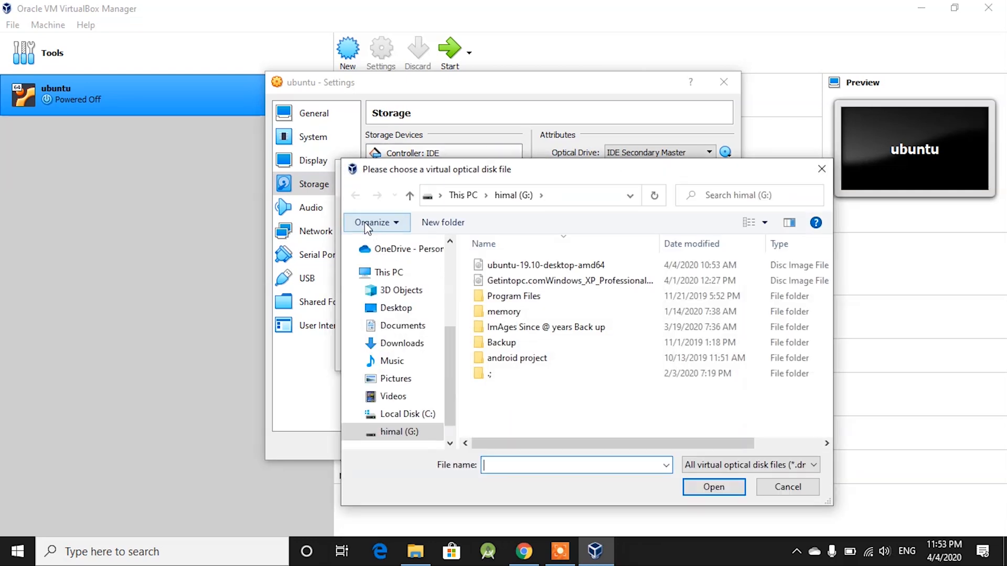
pyautogui.click(554, 266)
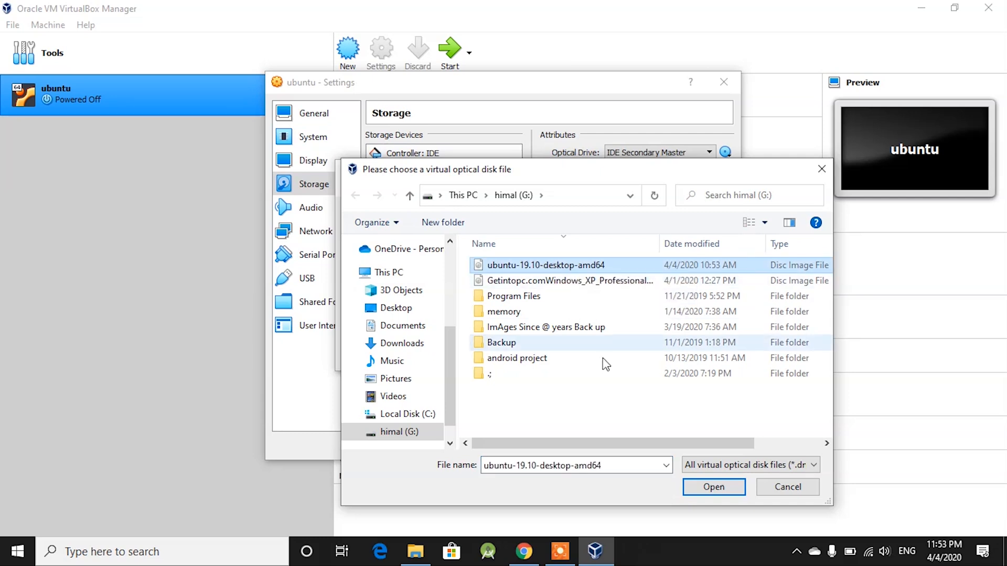
pyautogui.click(711, 491)
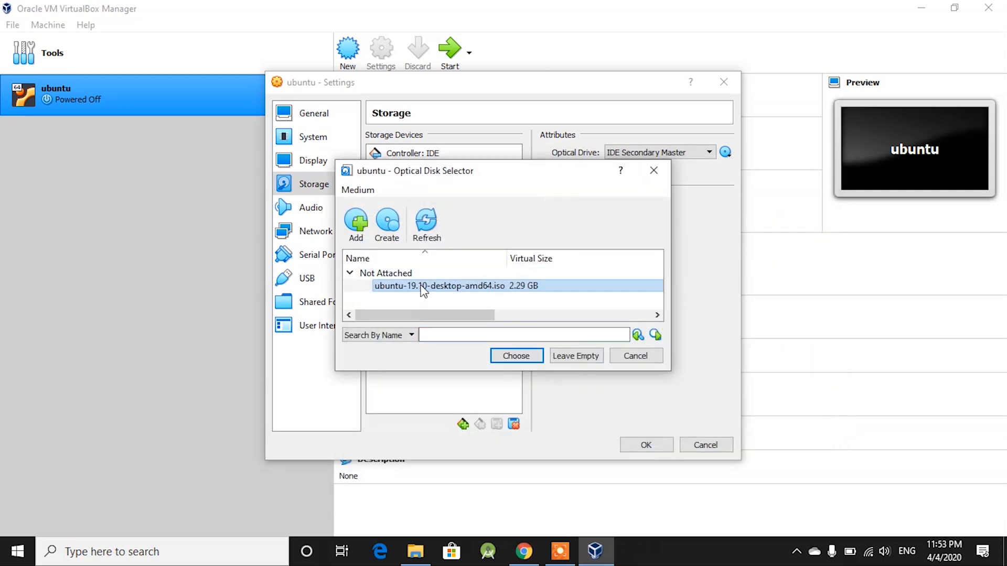
pyautogui.click(513, 356)
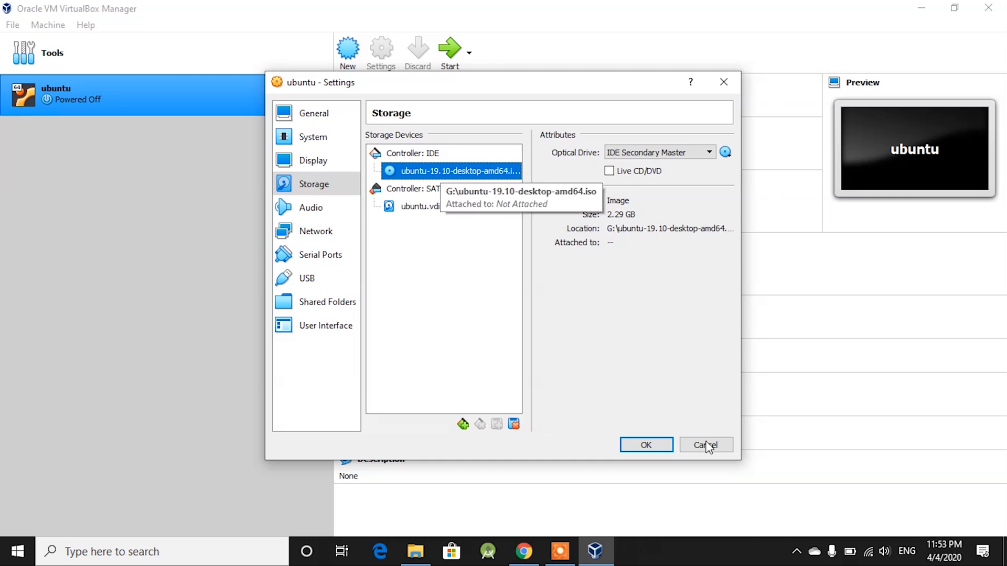
pyautogui.click(646, 445)
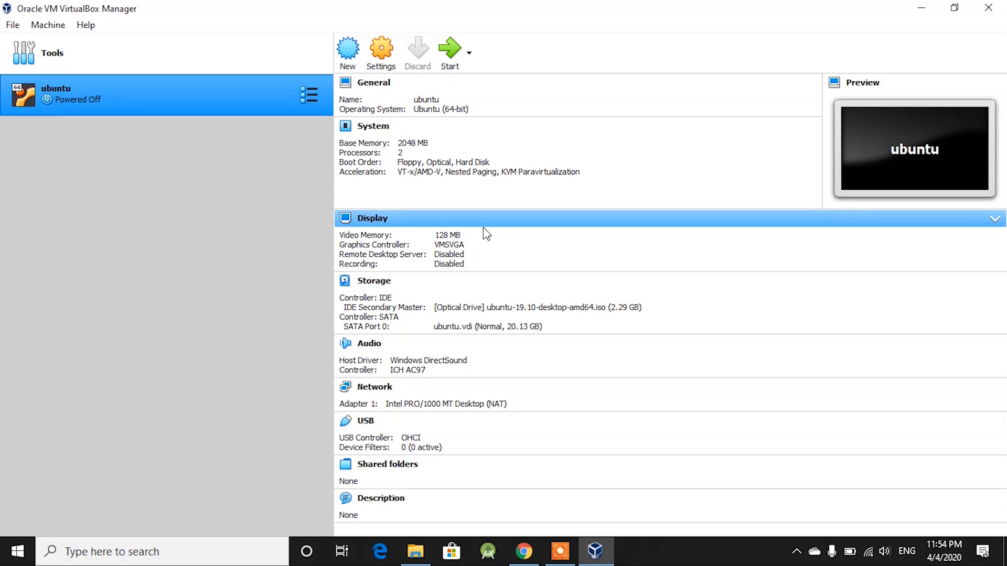
# Start the ubuntu machine, dismiss its keyboard and mouse notices, and leave only its window in view on the desktop.
pyautogui.click(445, 61)
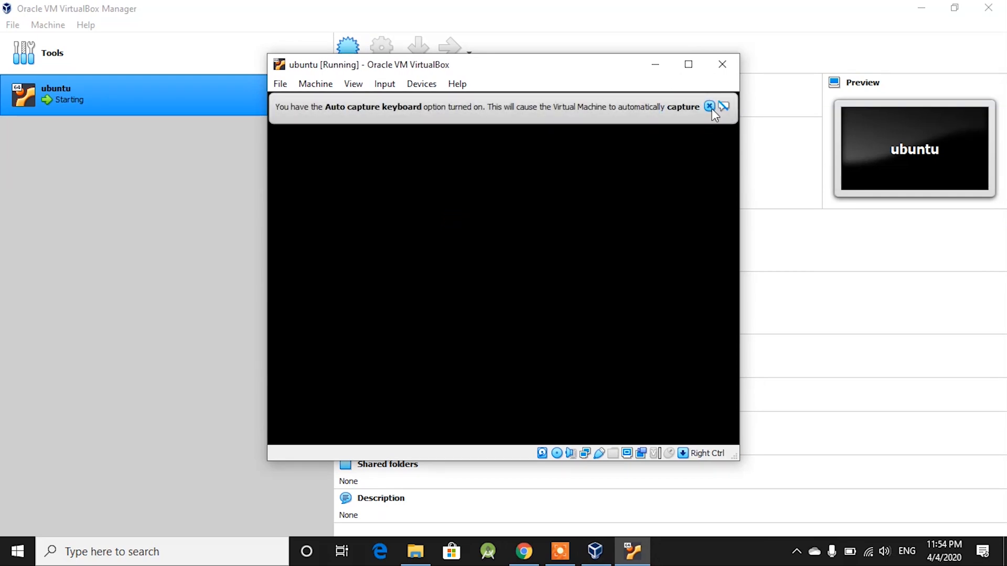
pyautogui.click(710, 107)
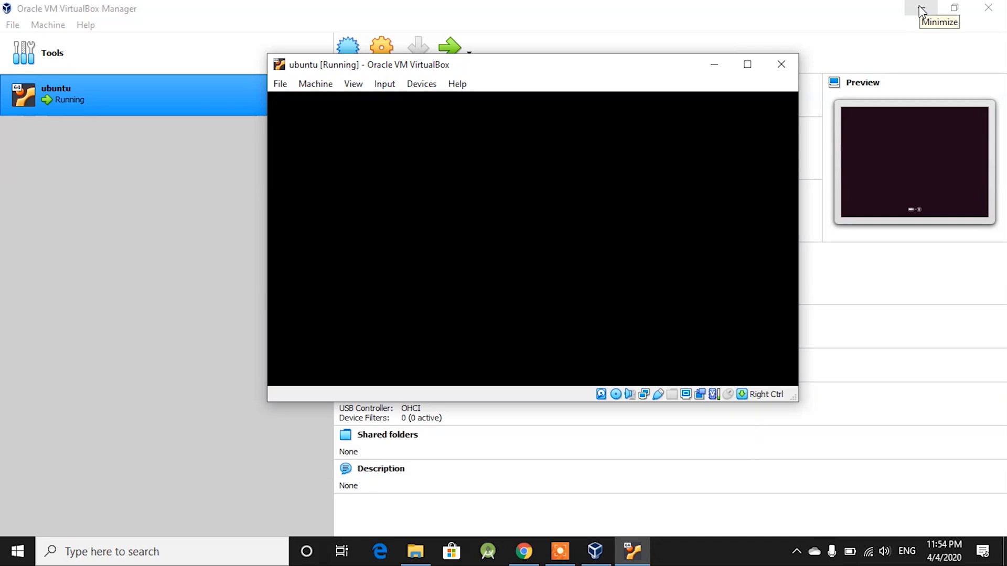
pyautogui.click(924, 8)
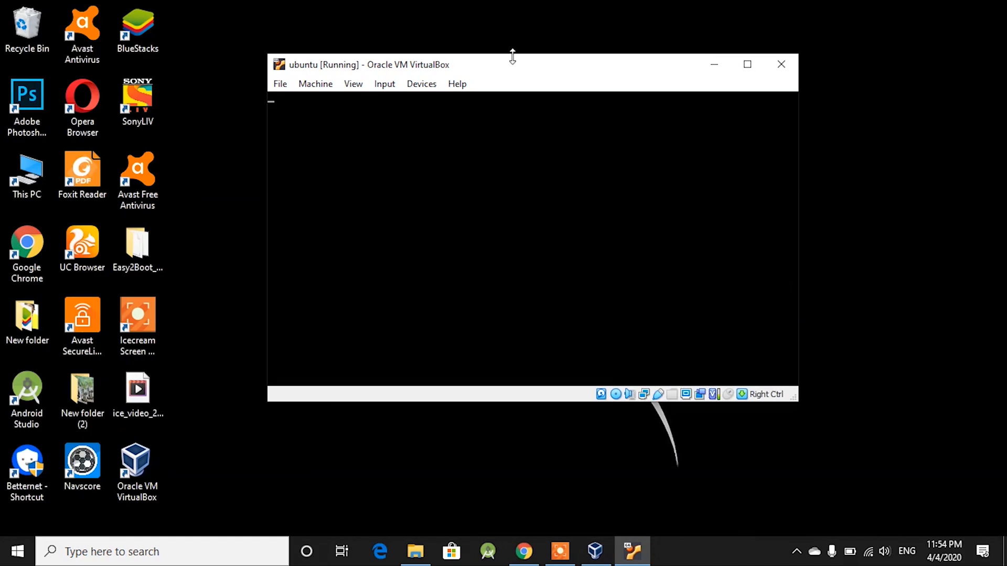
pyautogui.moveTo(525, 68); pyautogui.dragTo(562, 76)
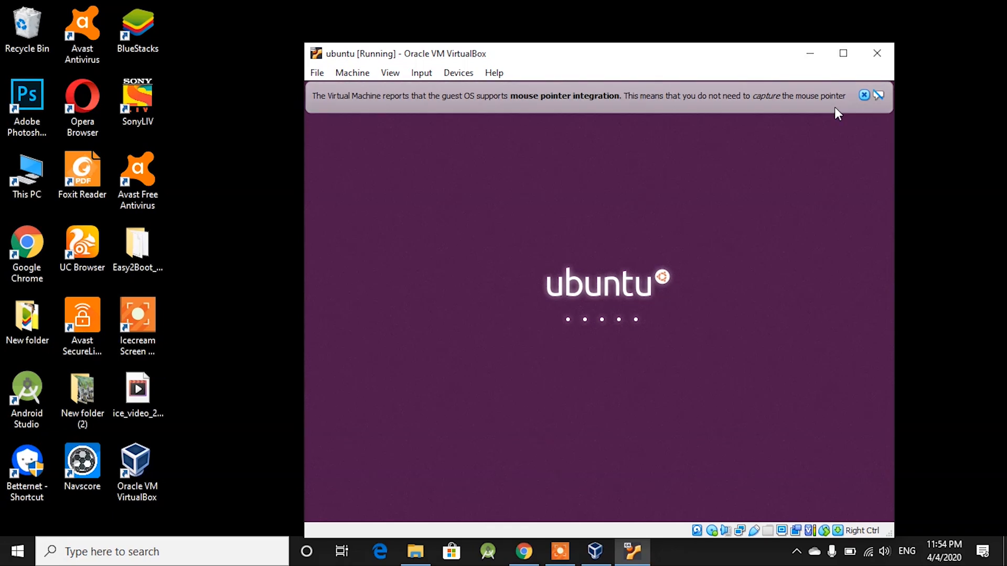
pyautogui.click(864, 95)
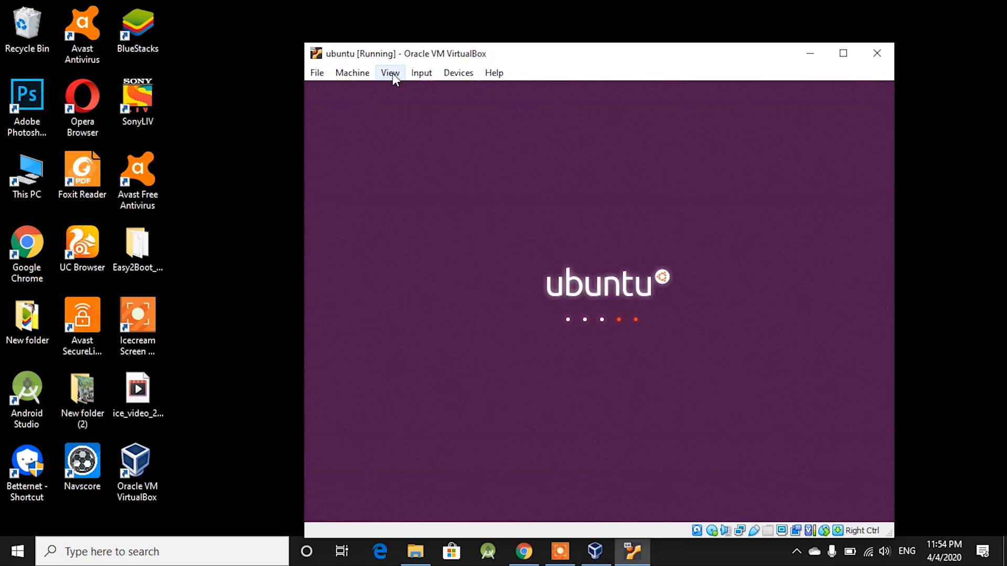
pyautogui.moveTo(433, 53); pyautogui.dragTo(375, 23)
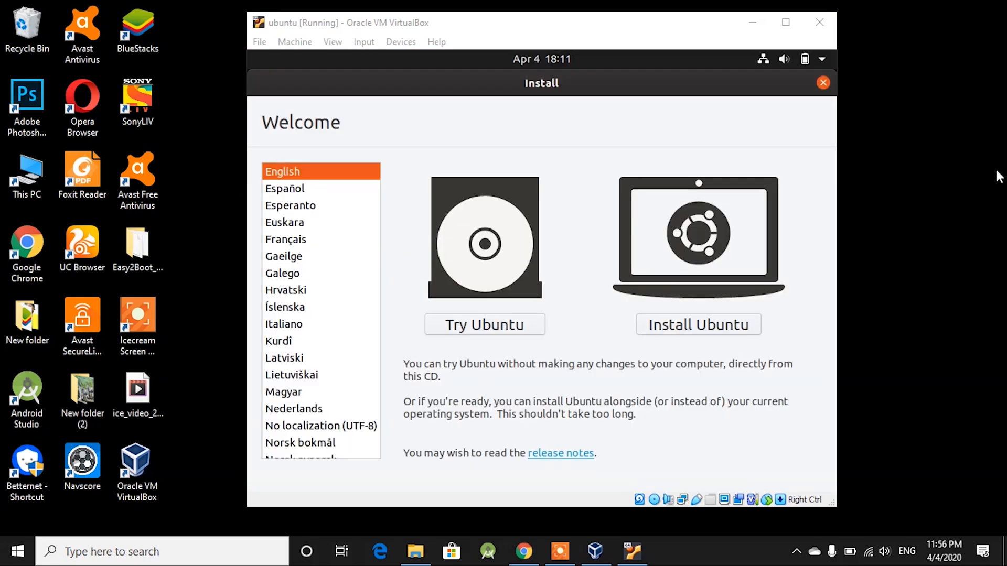
# Begin installing Ubuntu in English with the English (UK) keyboard layout, testing the keyboard with some sample characters before continuing.
pyautogui.click(699, 325)
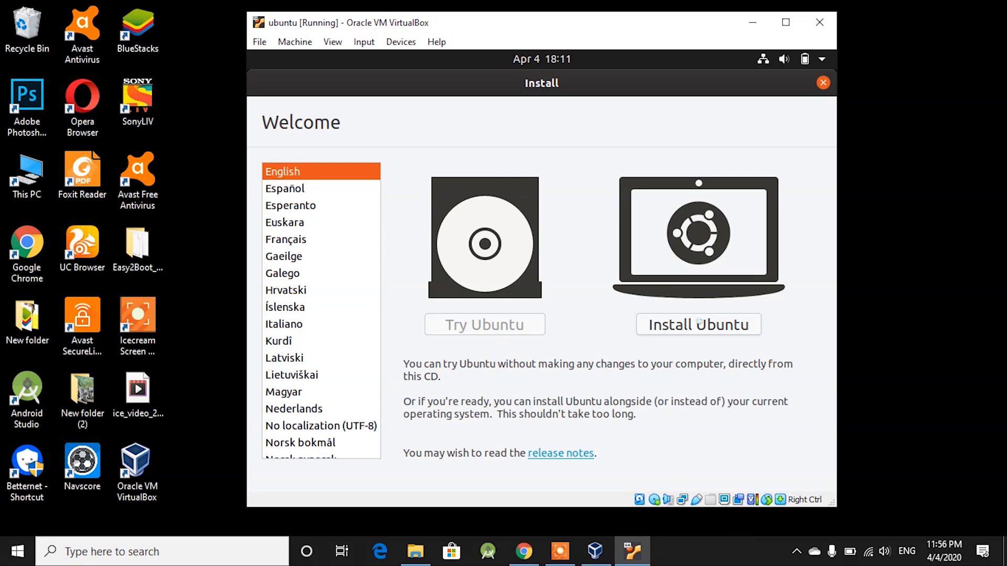
pyautogui.click(699, 324)
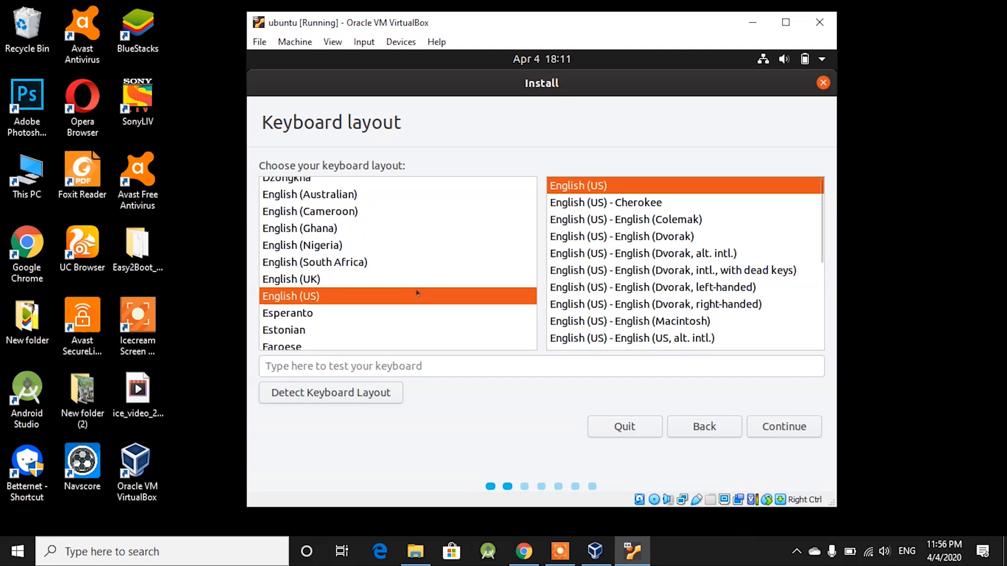
pyautogui.click(360, 325)
pyautogui.click(347, 263)
pyautogui.click(331, 296)
pyautogui.click(340, 280)
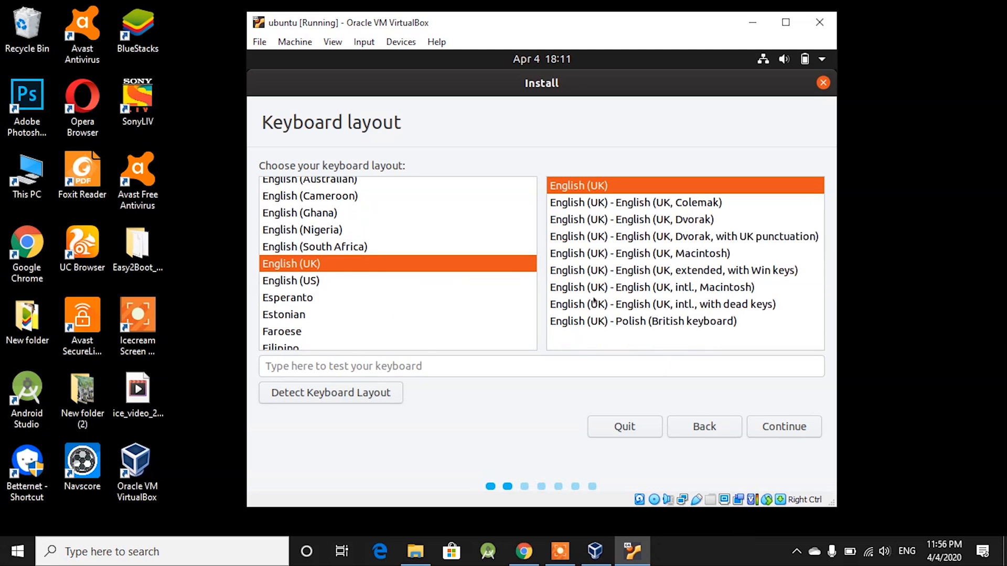
pyautogui.click(400, 366)
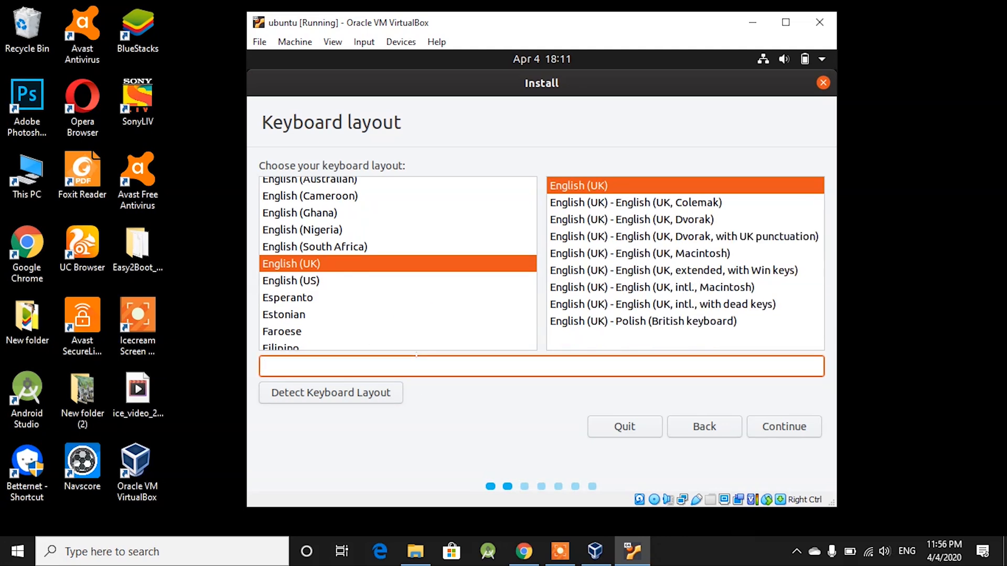
pyautogui.write('jdhh')
pyautogui.click(793, 429)
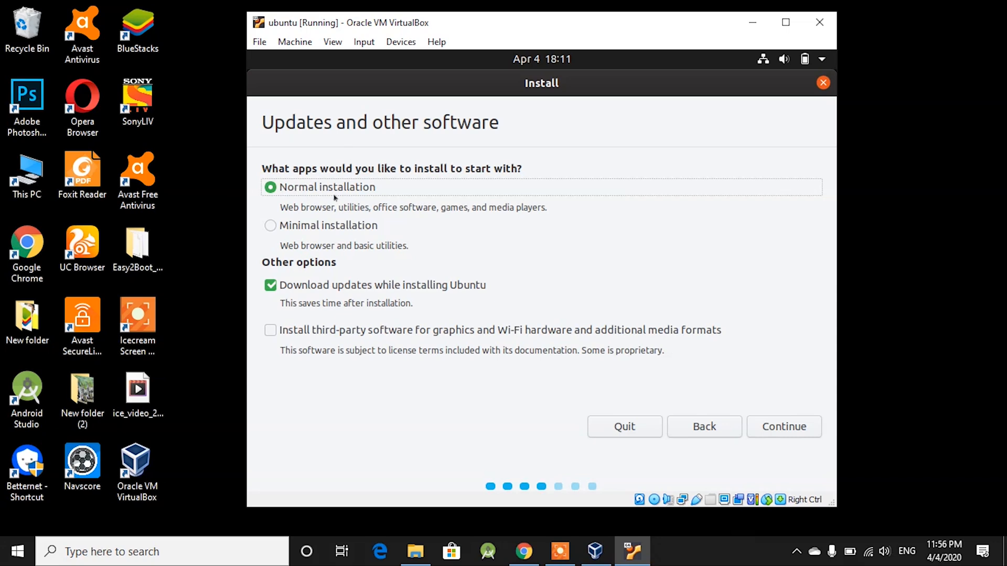
# Keep the normal installation, enable third-party software, turn off downloading updates during installation, and continue.
pyautogui.click(287, 331)
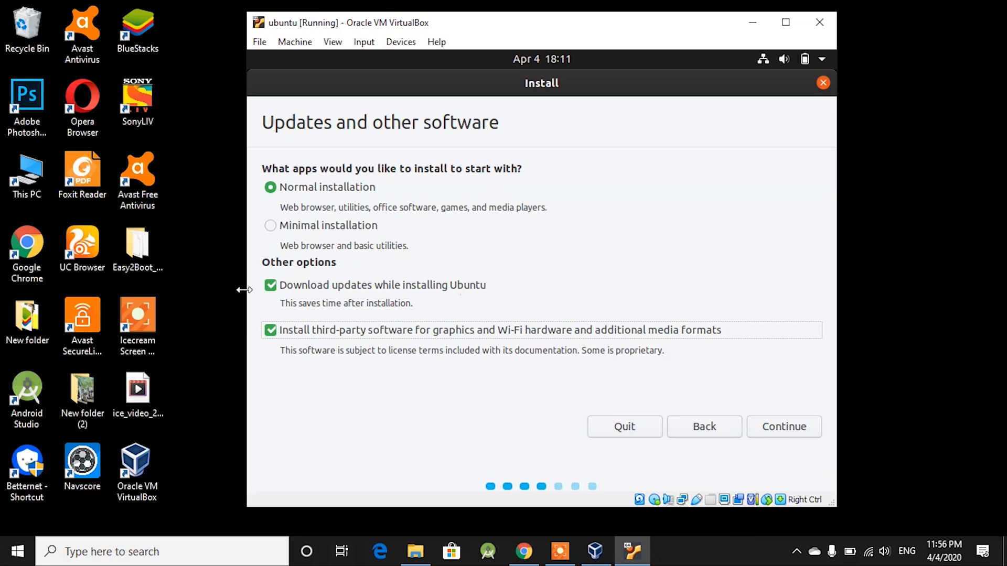
pyautogui.click(270, 286)
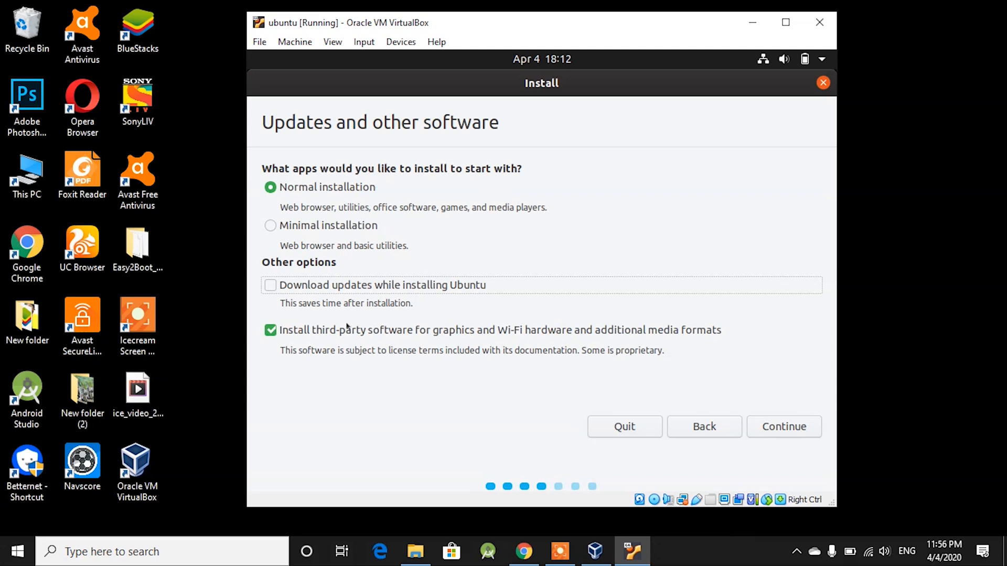
pyautogui.click(797, 428)
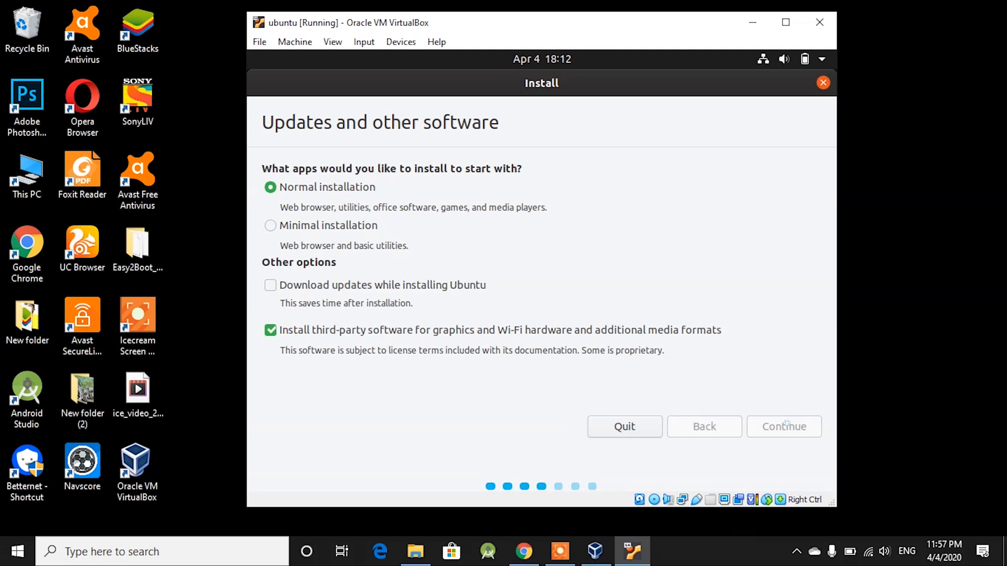
pyautogui.click(935, 403)
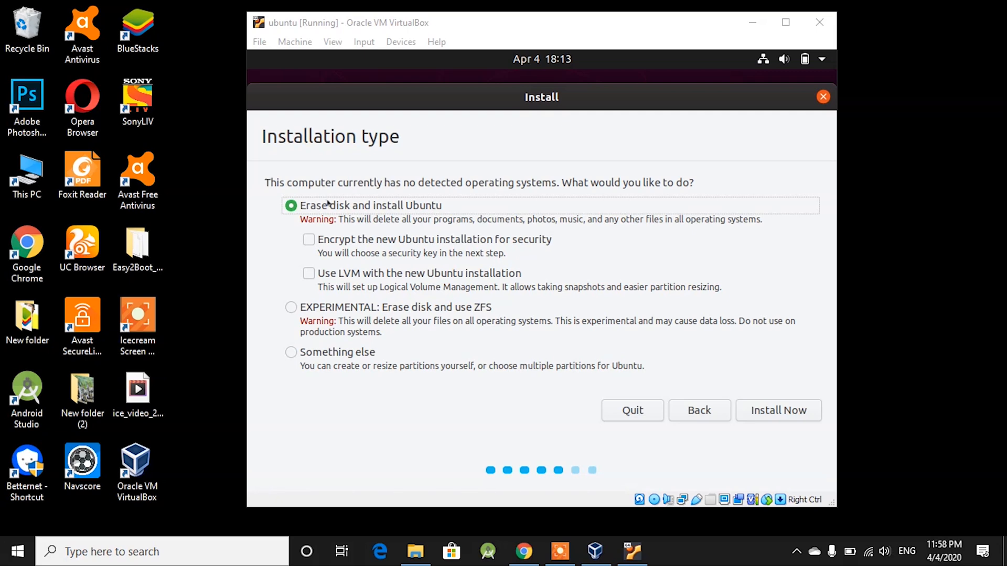
# Install Ubuntu with the erase disk option and confirm writing the partition changes to the disk.
pyautogui.click(780, 413)
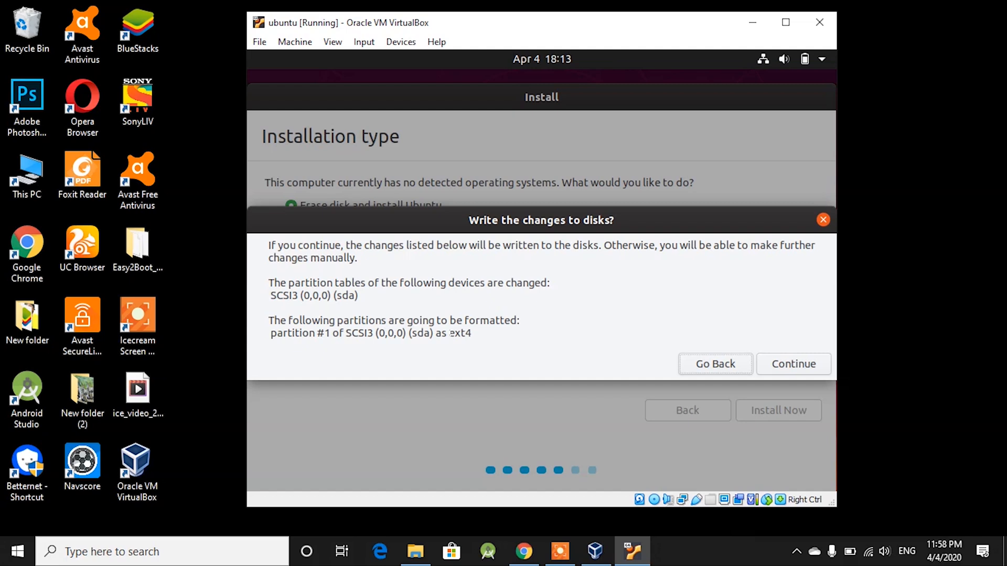
pyautogui.click(783, 364)
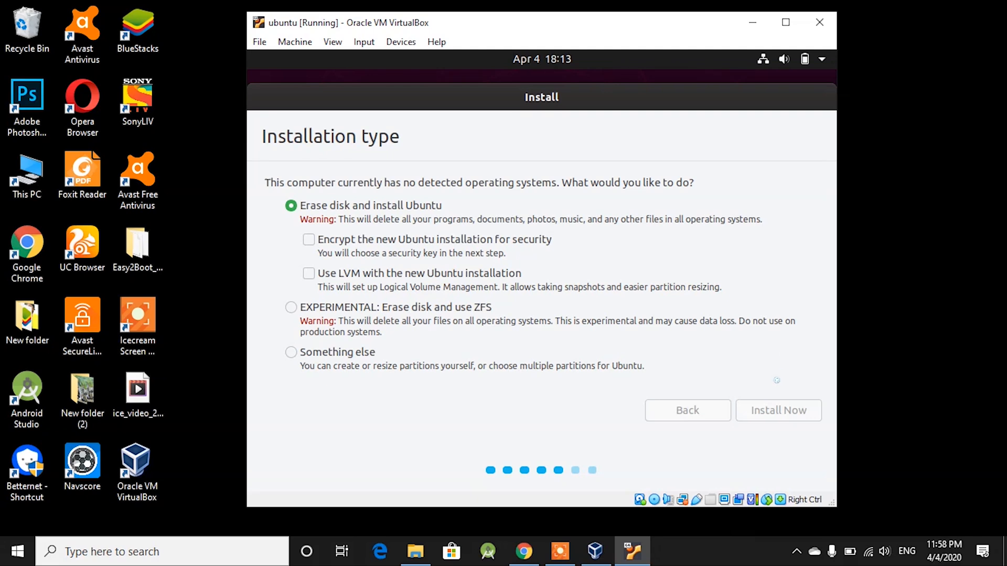
pyautogui.click(898, 358)
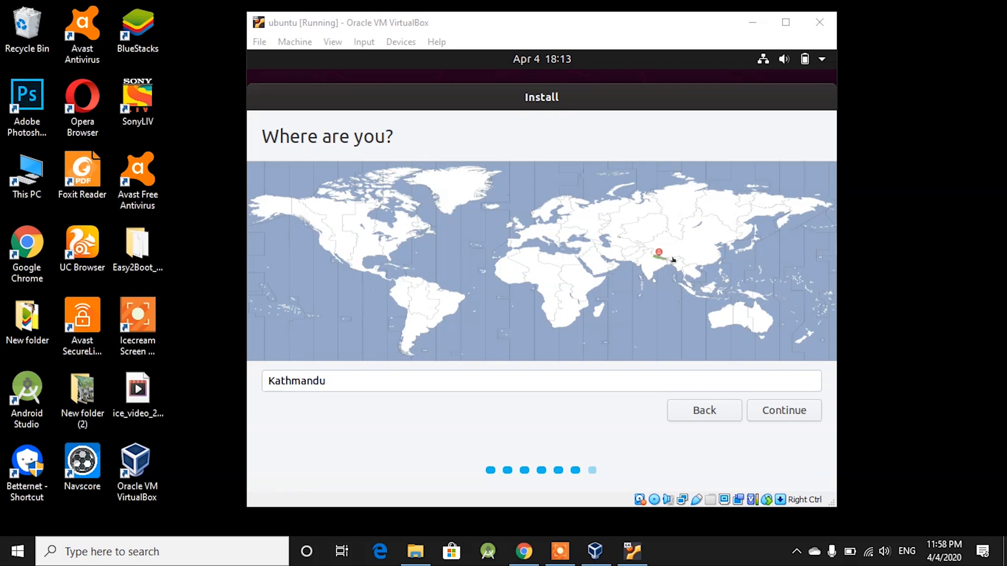
# Accept Kathmandu as the location and create the user account with a name and confirmed password, requiring the password at login.
pyautogui.click(784, 411)
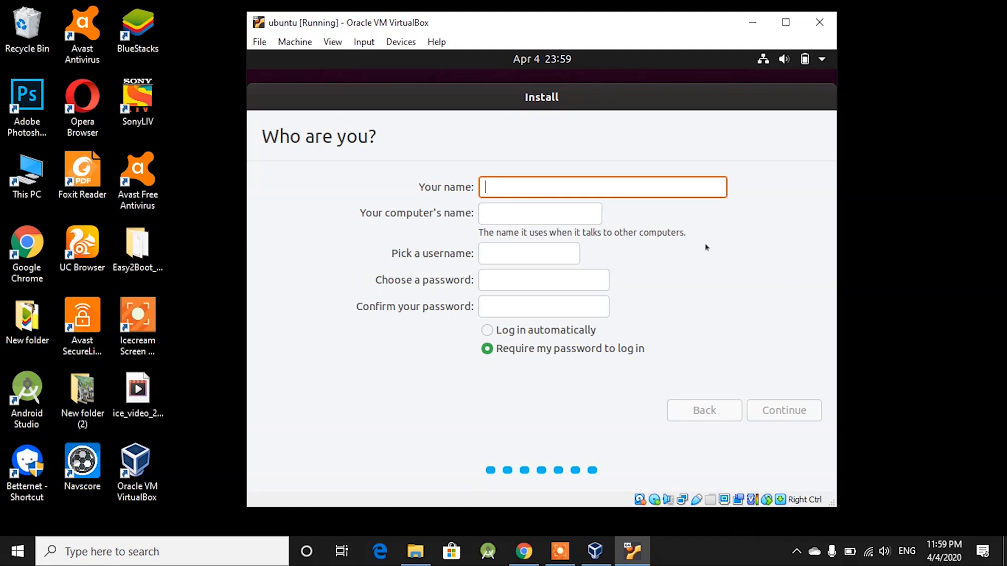
pyautogui.write('hd')
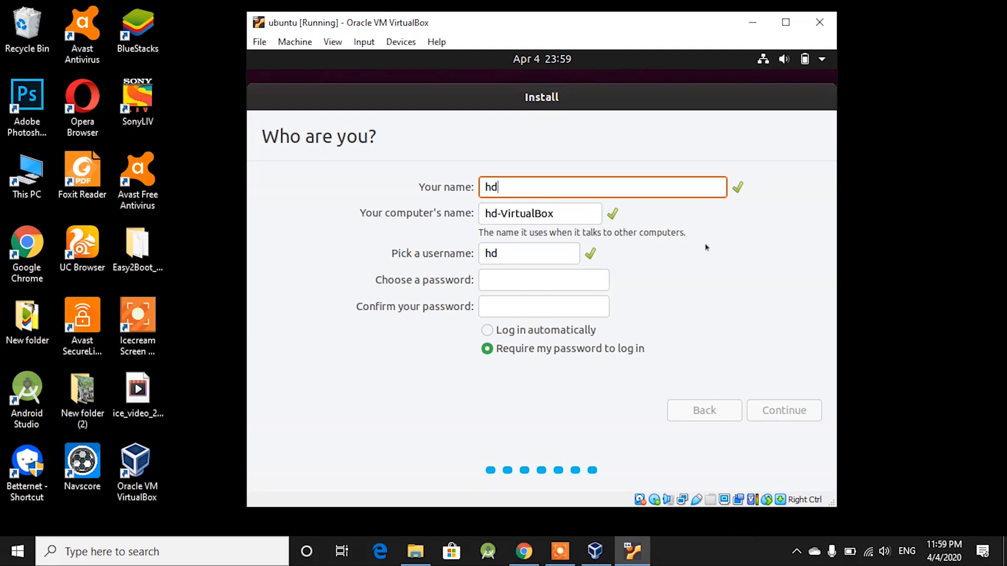
pyautogui.click(566, 280)
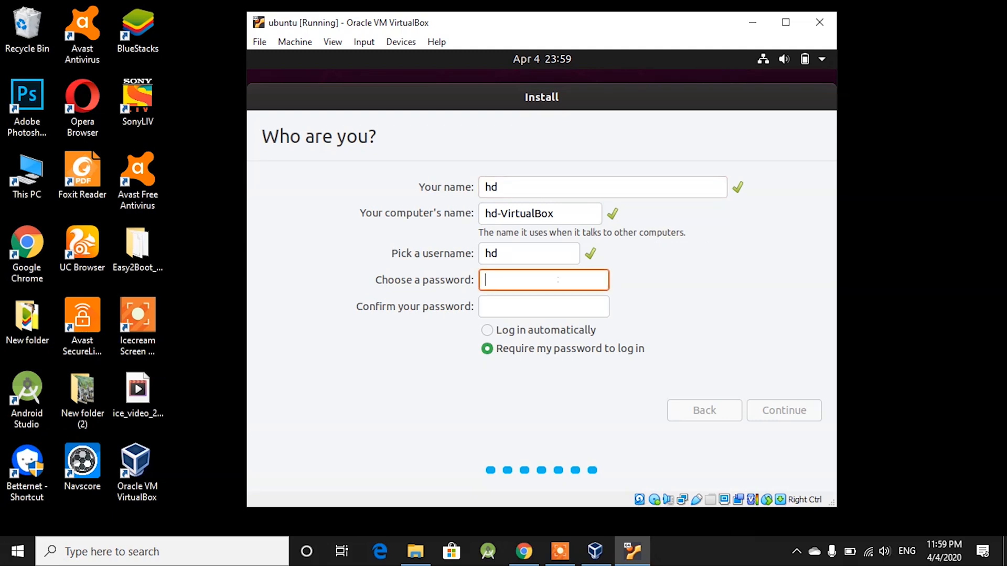
pyautogui.write('●●')
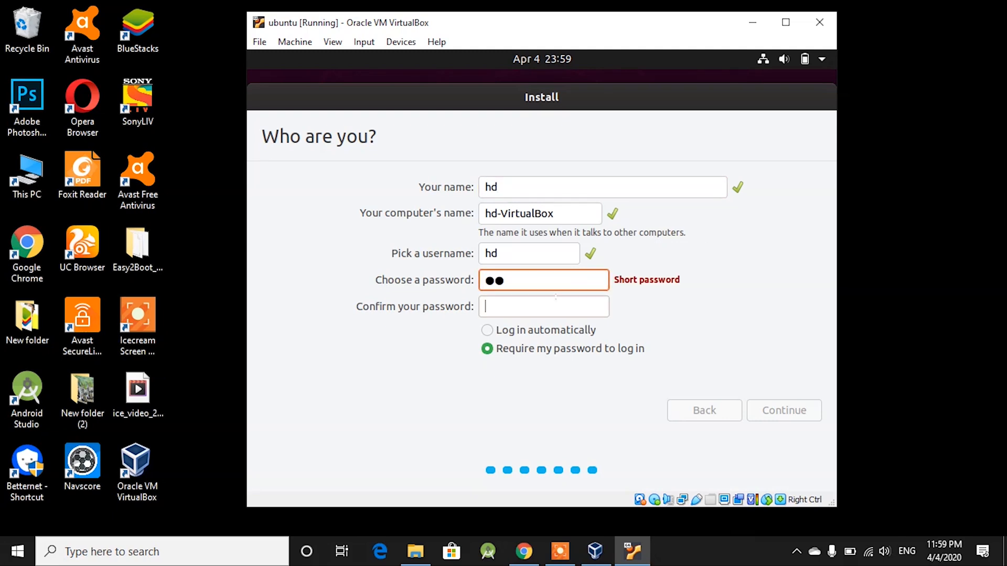
pyautogui.click(538, 303)
pyautogui.write('●●')
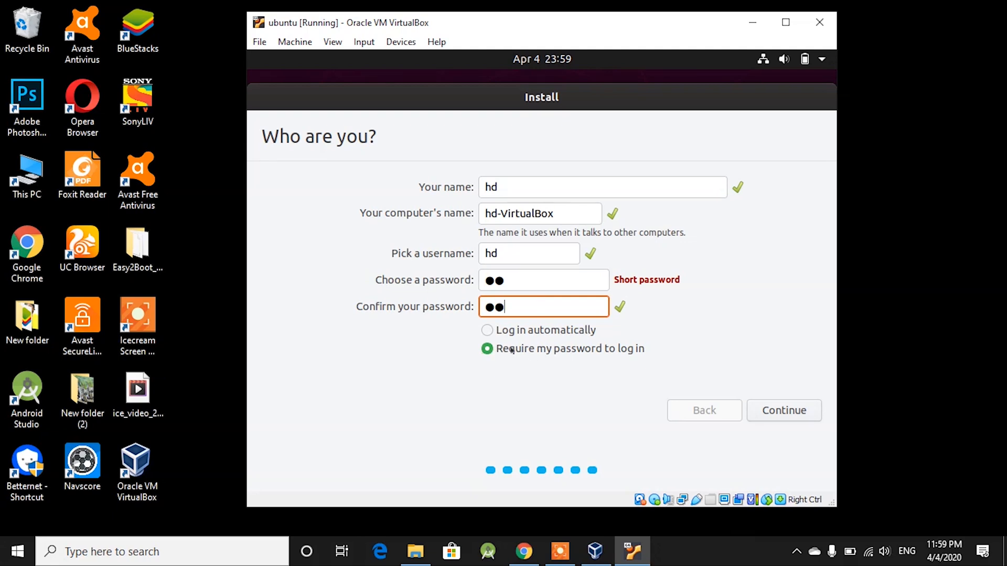
pyautogui.click(512, 350)
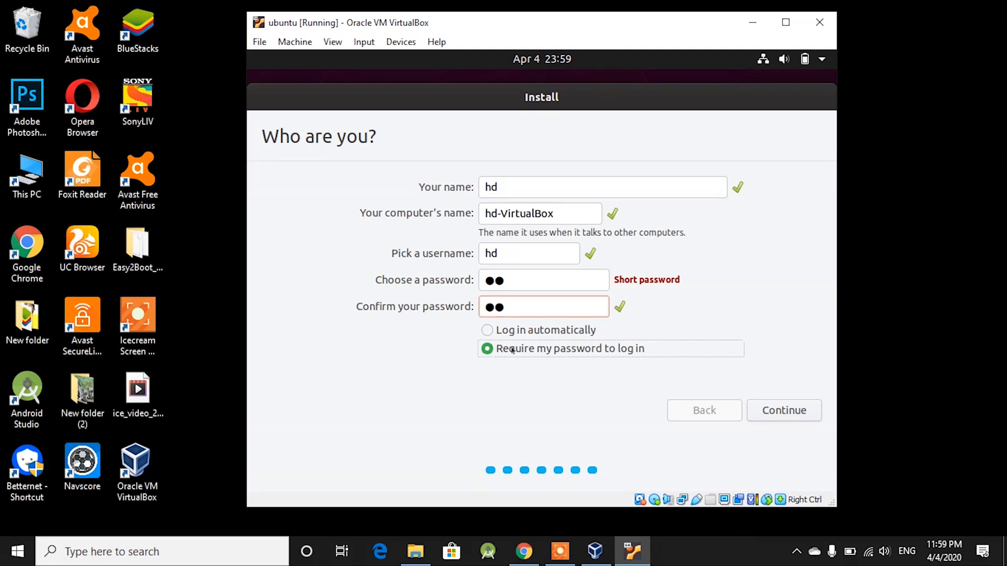
pyautogui.click(787, 411)
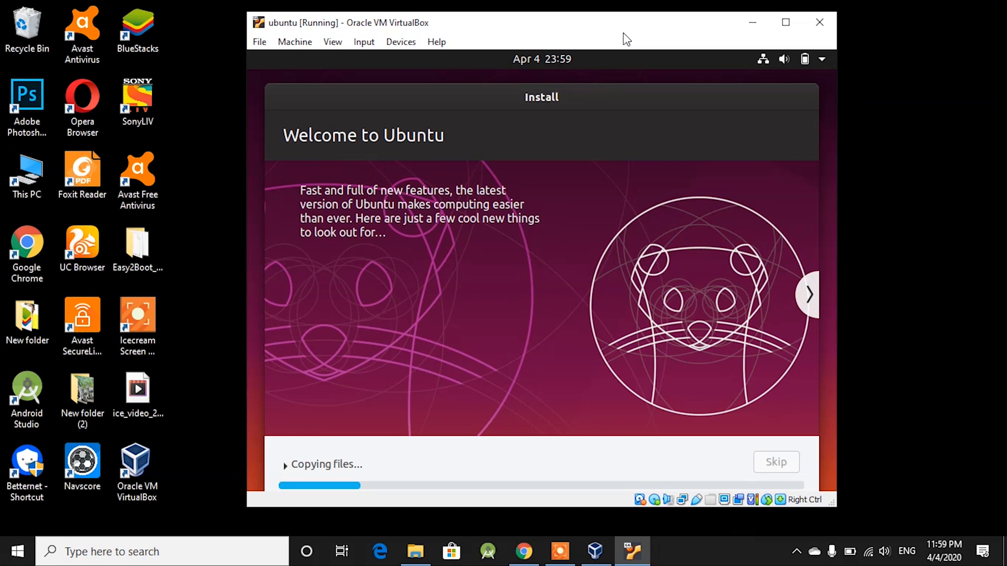
# Try full-screen mode for the virtual machine during the installation and return it to windowed mode.
pyautogui.moveTo(624, 33); pyautogui.dragTo(594, 29)
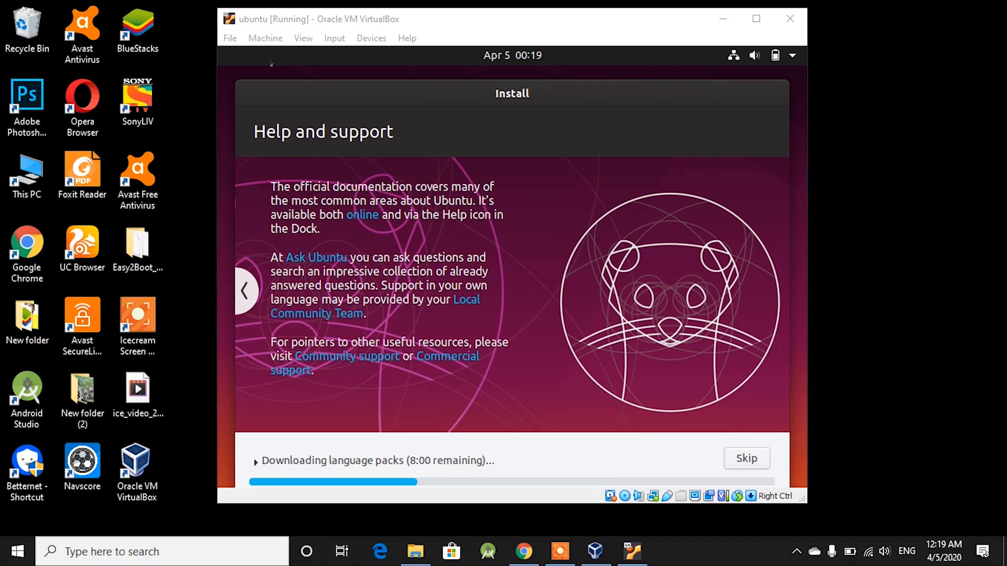
pyautogui.click(302, 38)
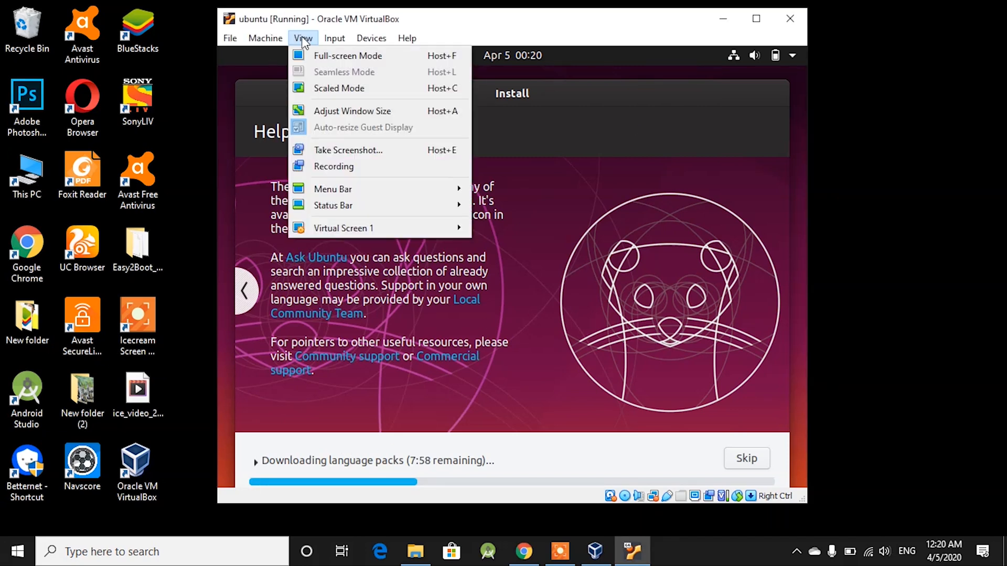
pyautogui.click(339, 60)
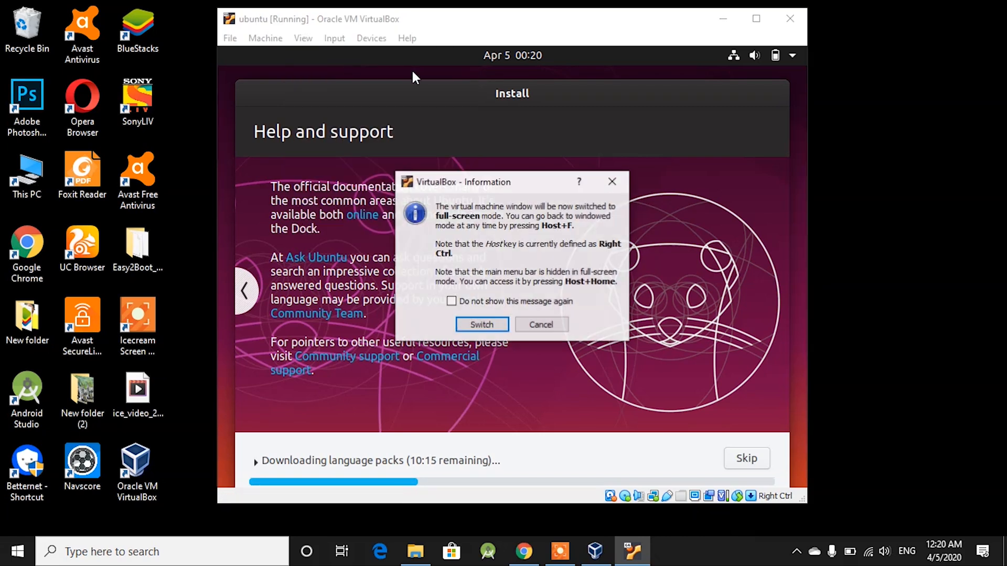
pyautogui.click(484, 325)
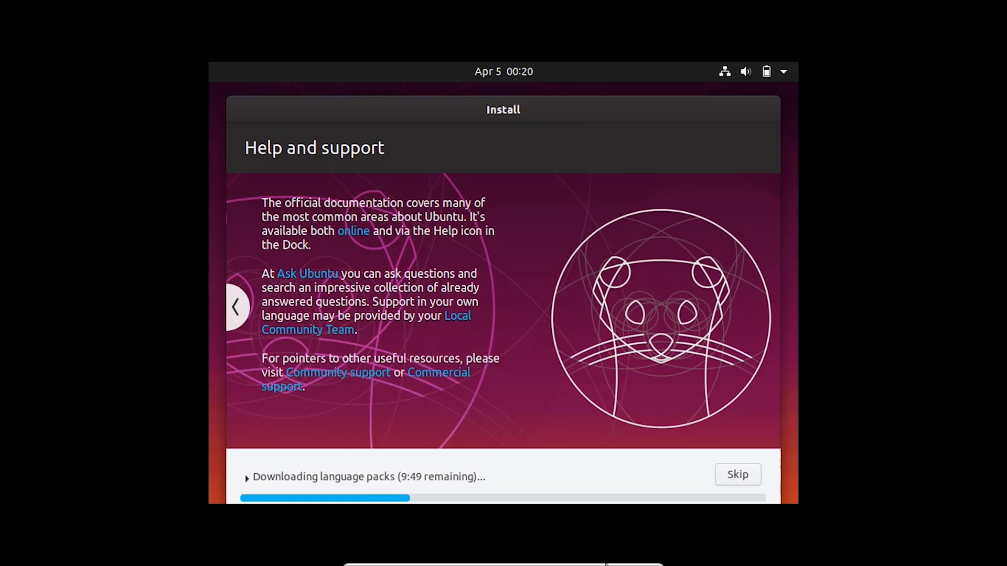
pyautogui.moveTo(605, 565)
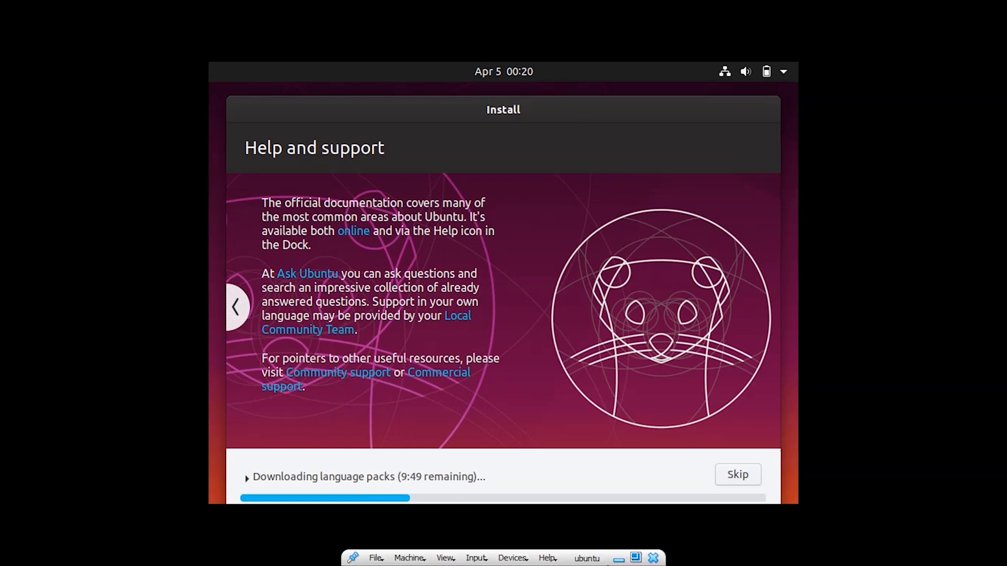
pyautogui.click(619, 560)
pyautogui.moveTo(633, 558)
pyautogui.click(636, 525)
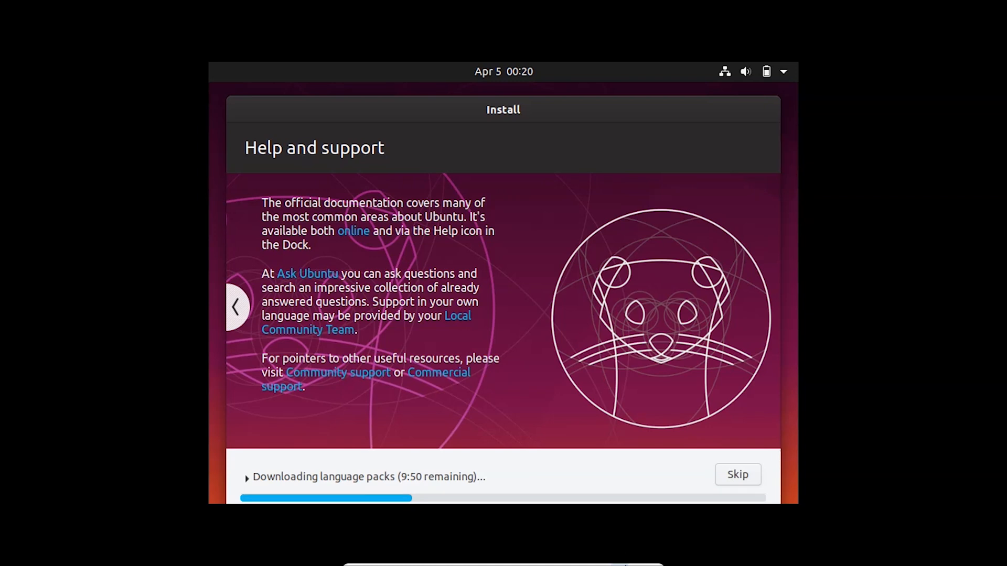
pyautogui.moveTo(633, 565)
pyautogui.click(637, 560)
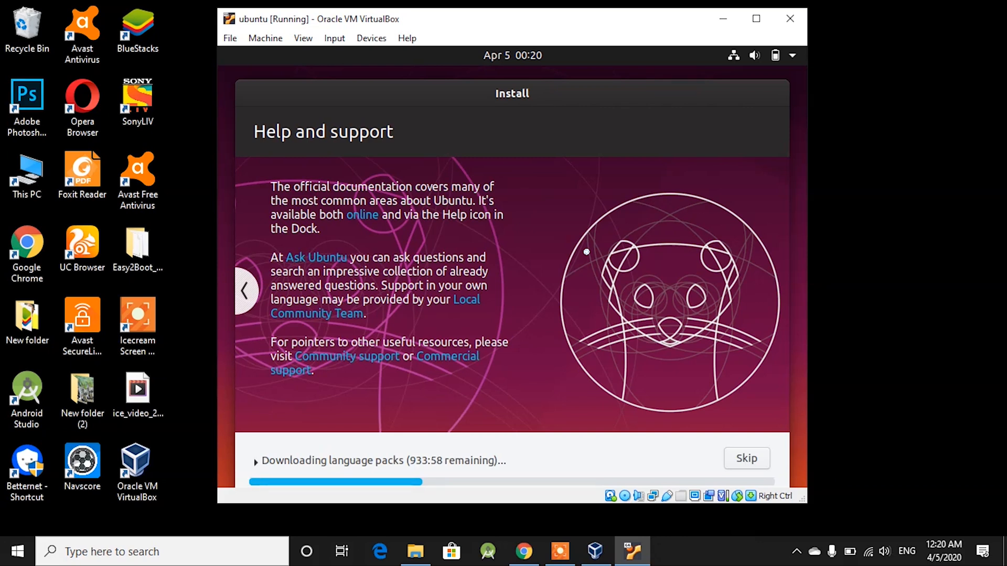
# Maximise the virtual machine window, restore its size, and reposition it on the desktop.
pyautogui.click(761, 24)
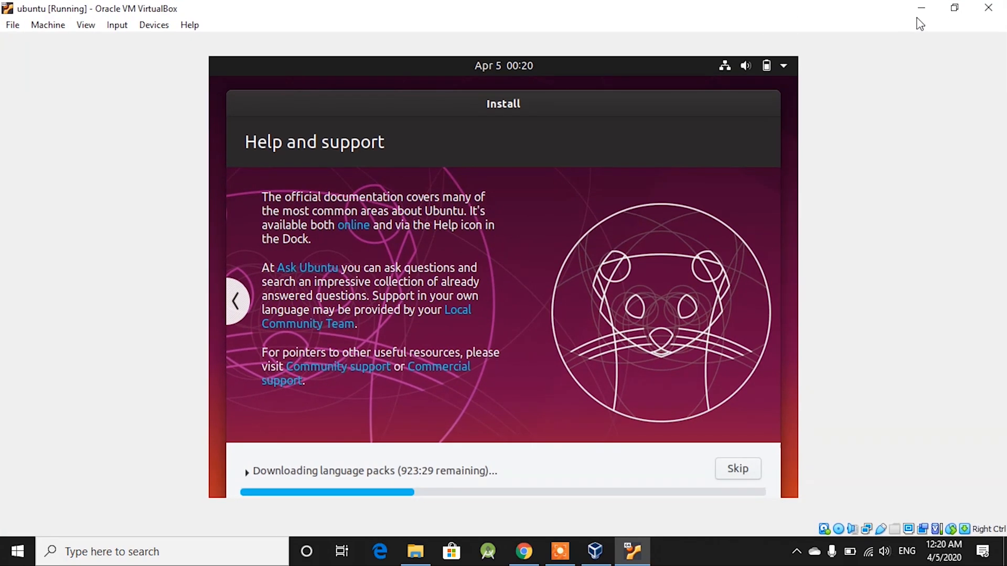
pyautogui.click(954, 7)
pyautogui.moveTo(593, 8); pyautogui.dragTo(634, 14)
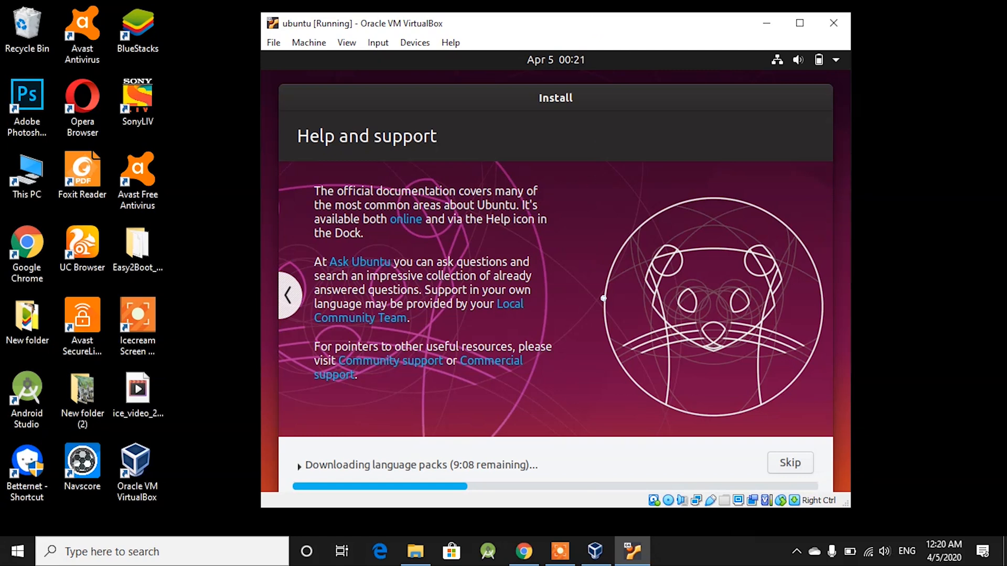
pyautogui.click(972, 312)
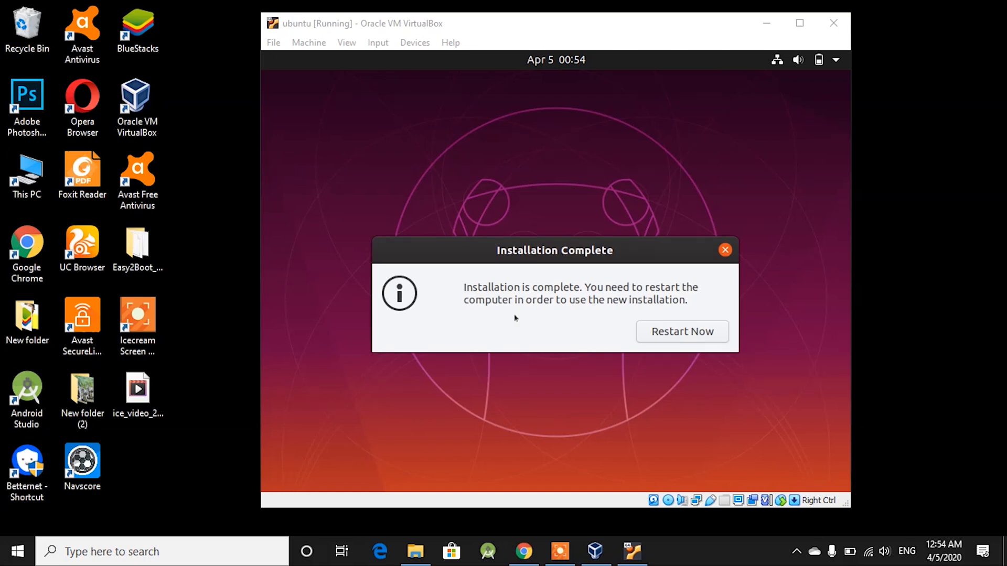
# Restart the machine into the new installation, trying full-screen mode during boot before returning to windowed mode.
pyautogui.click(563, 219)
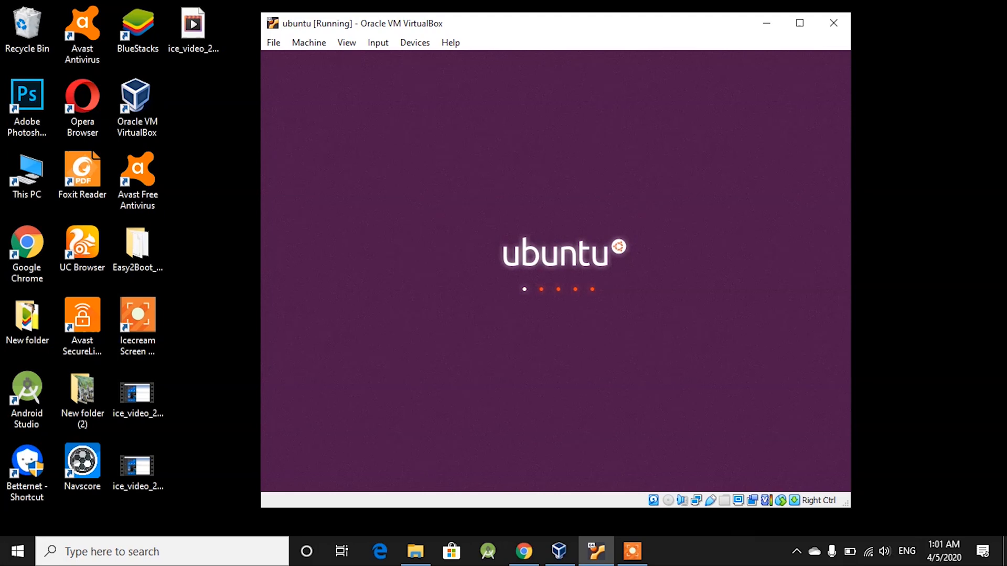
pyautogui.click(347, 43)
pyautogui.click(363, 63)
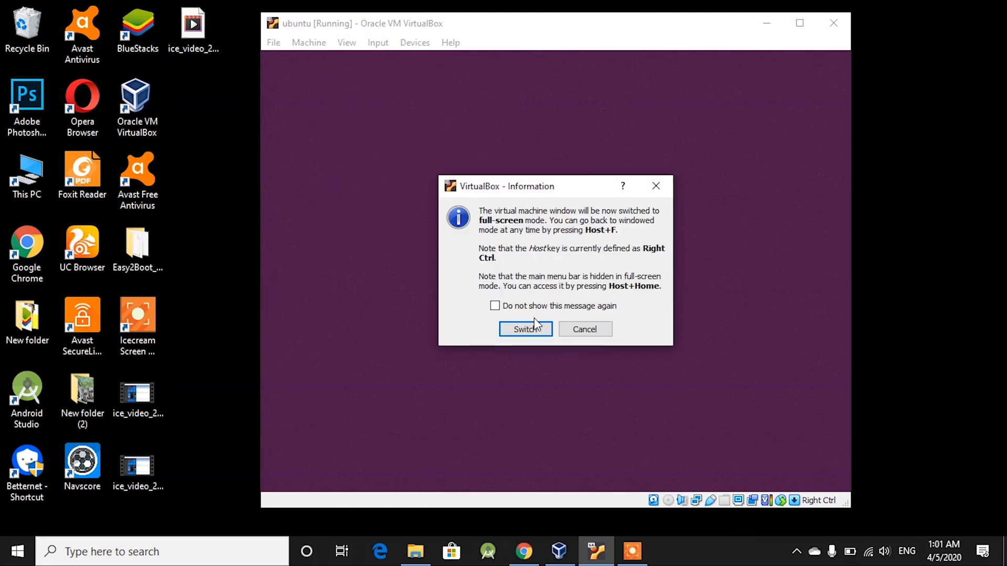
pyautogui.click(535, 328)
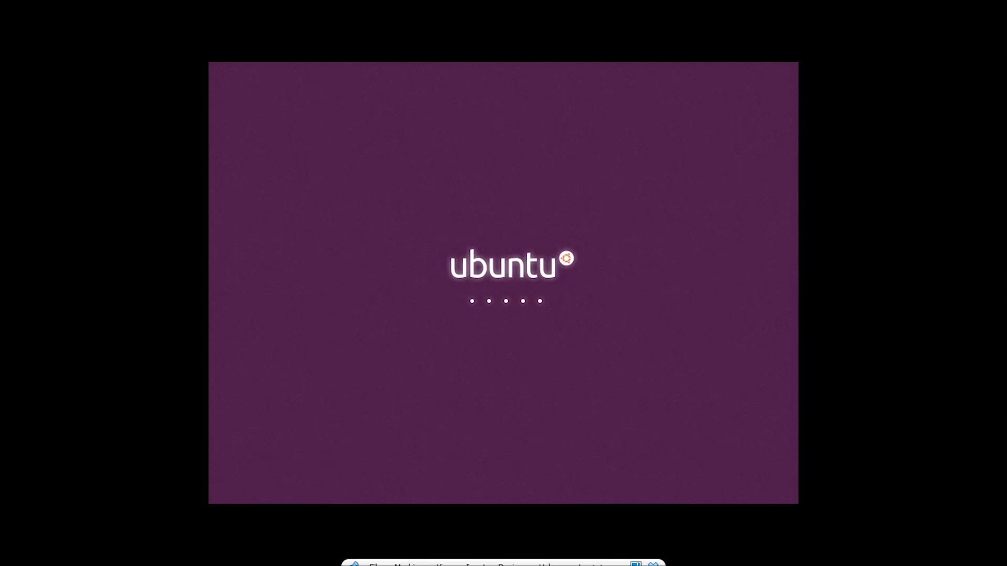
pyautogui.click(636, 559)
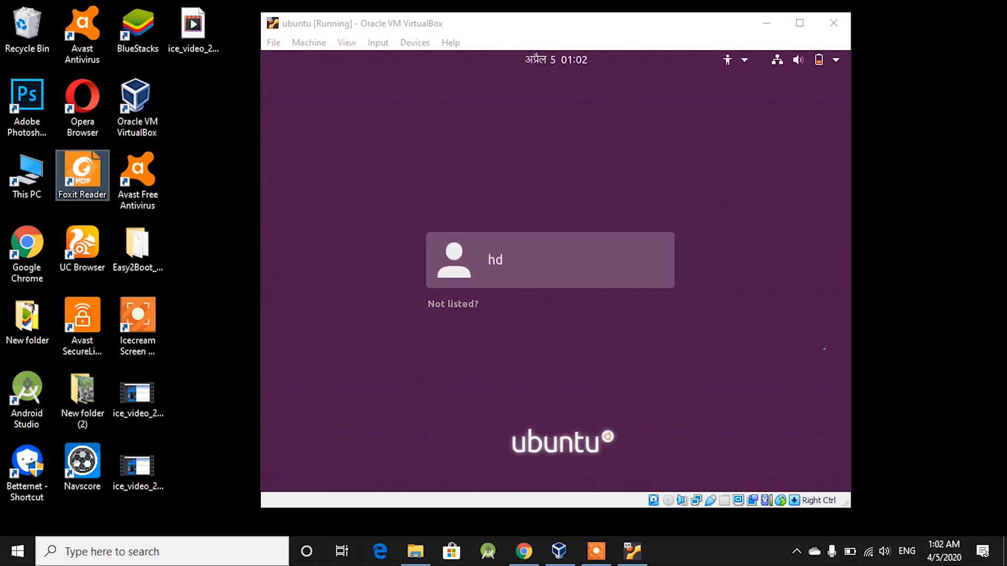
# Sign in to the installed Ubuntu system by selecting the user account and entering its password.
pyautogui.click(471, 272)
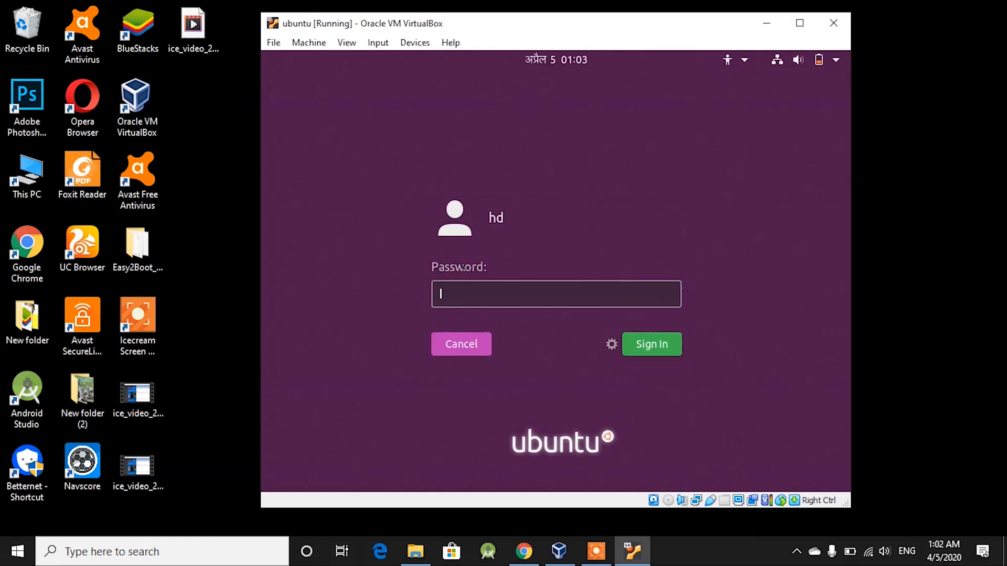
pyautogui.write('••')
pyautogui.press('Return')
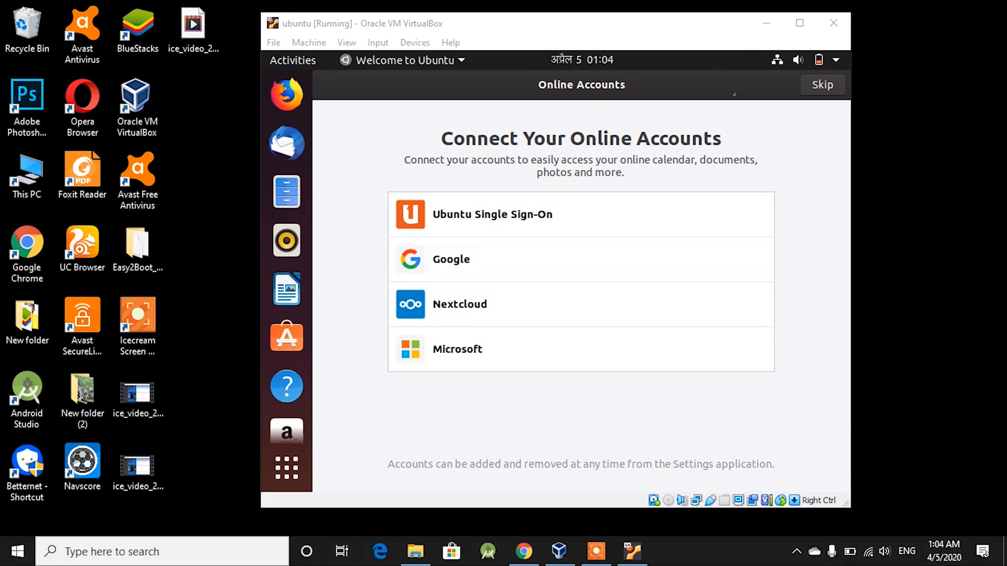
# Complete the Ubuntu welcome setup, skipping online accounts, keeping system info reporting enabled and leaving Location Services off.
pyautogui.click(822, 85)
pyautogui.click(823, 86)
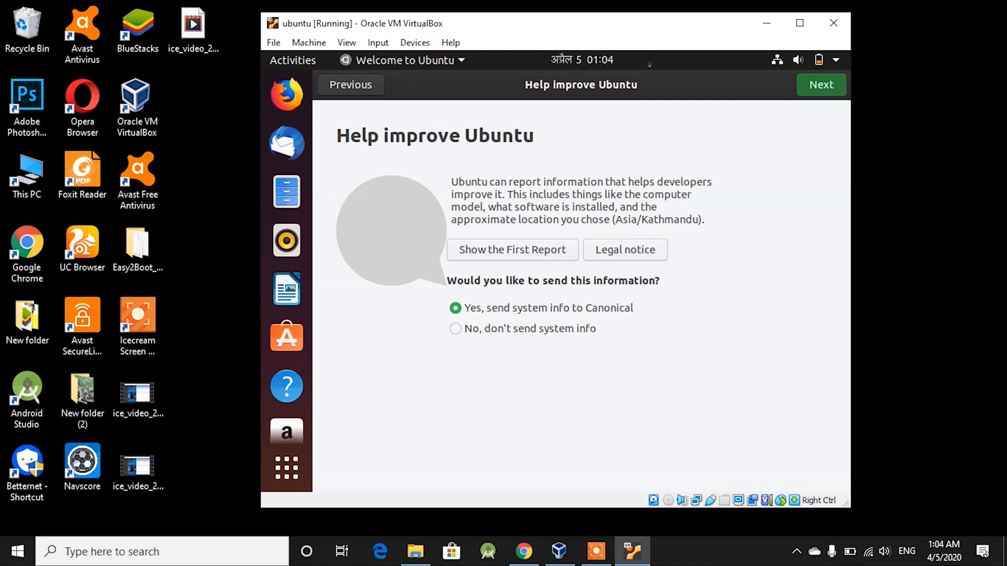
pyautogui.click(822, 85)
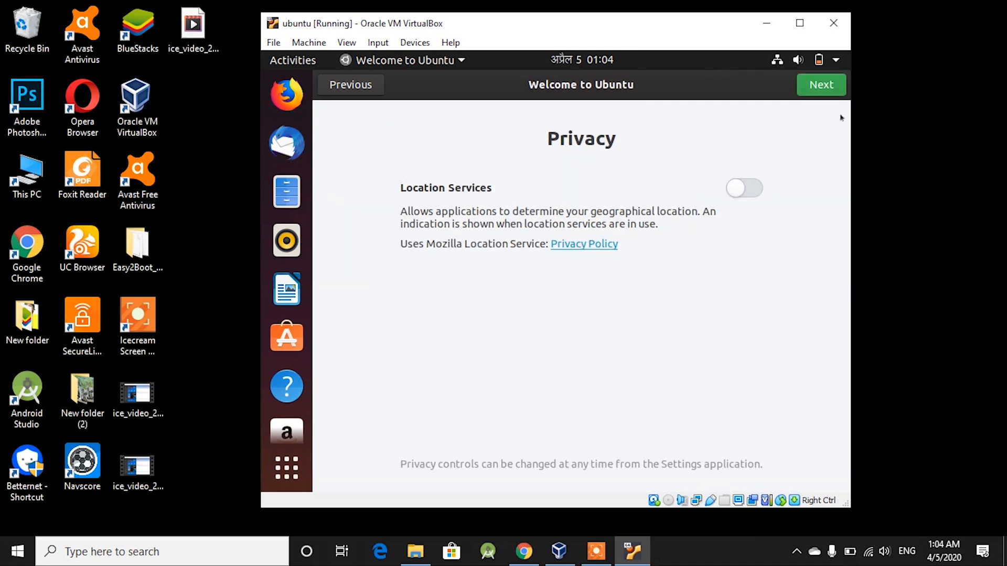
pyautogui.click(817, 85)
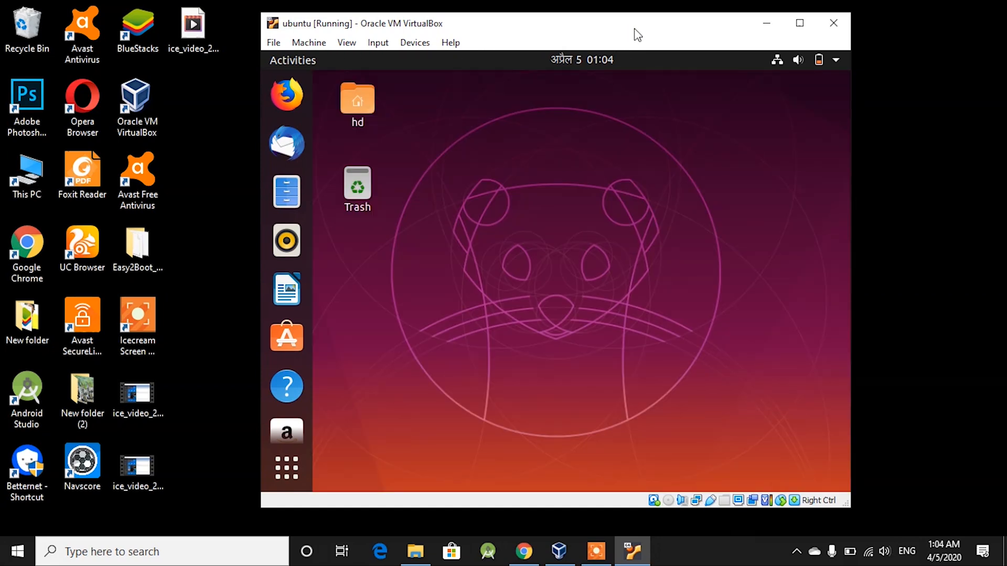
# Look over the new Ubuntu desktop by viewing the system status menu and the Home folder in Files, closing each one.
pyautogui.moveTo(651, 27); pyautogui.dragTo(631, 21)
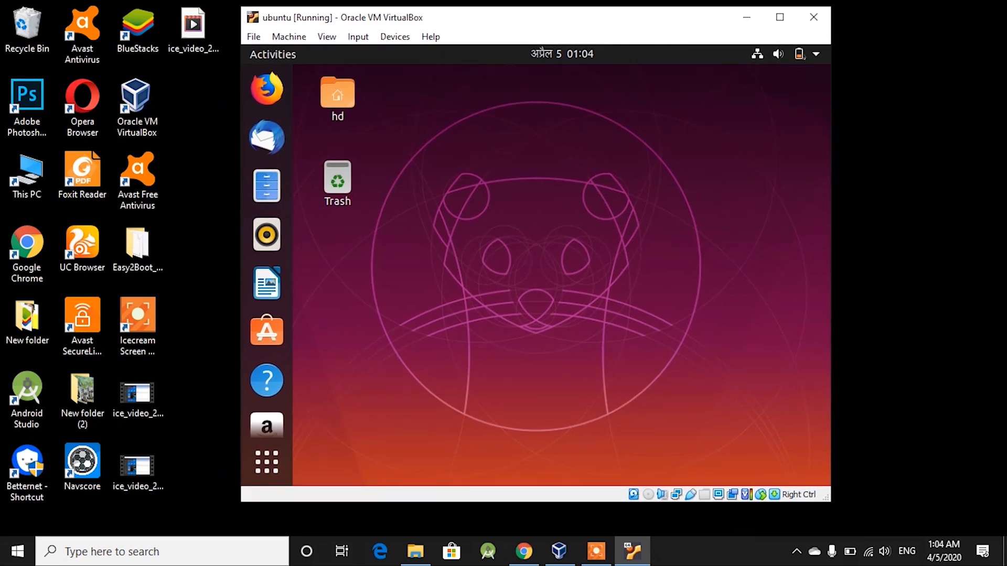
pyautogui.click(811, 55)
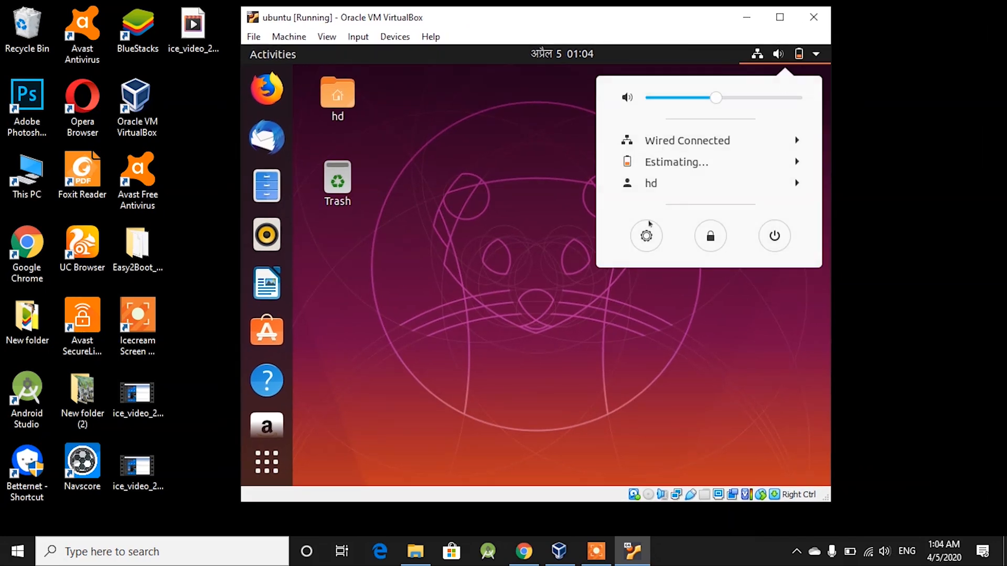
pyautogui.click(535, 392)
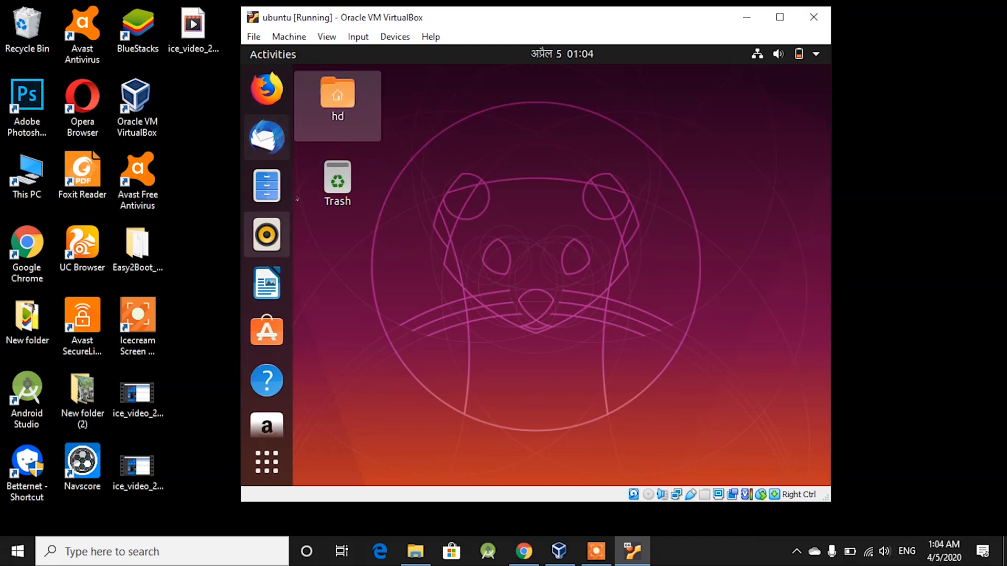
pyautogui.click(271, 191)
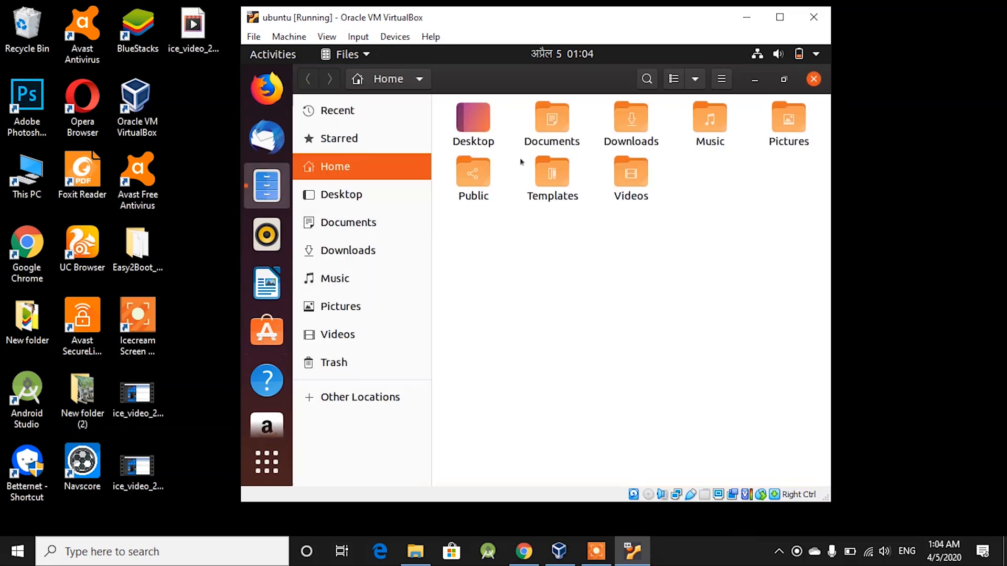
pyautogui.click(814, 81)
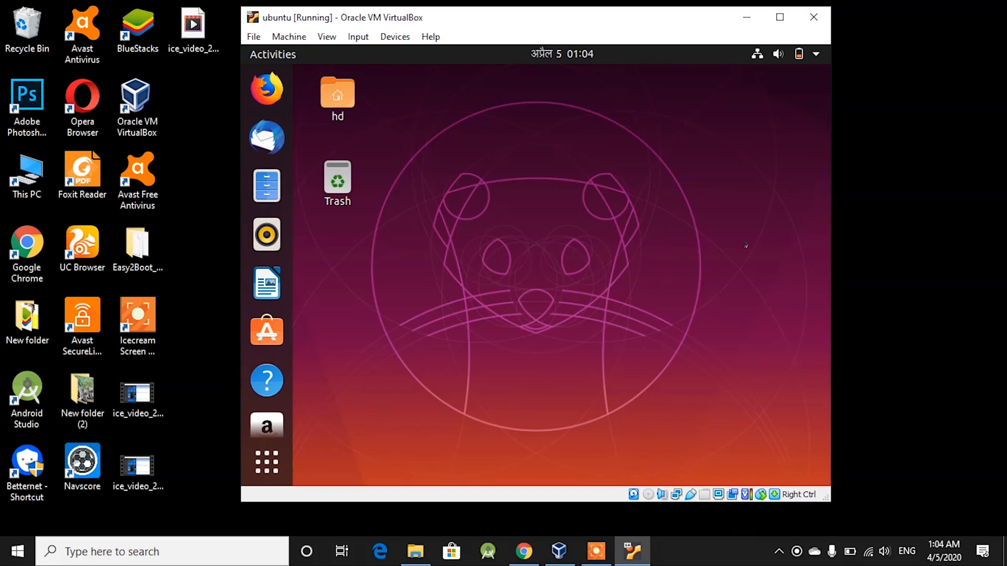